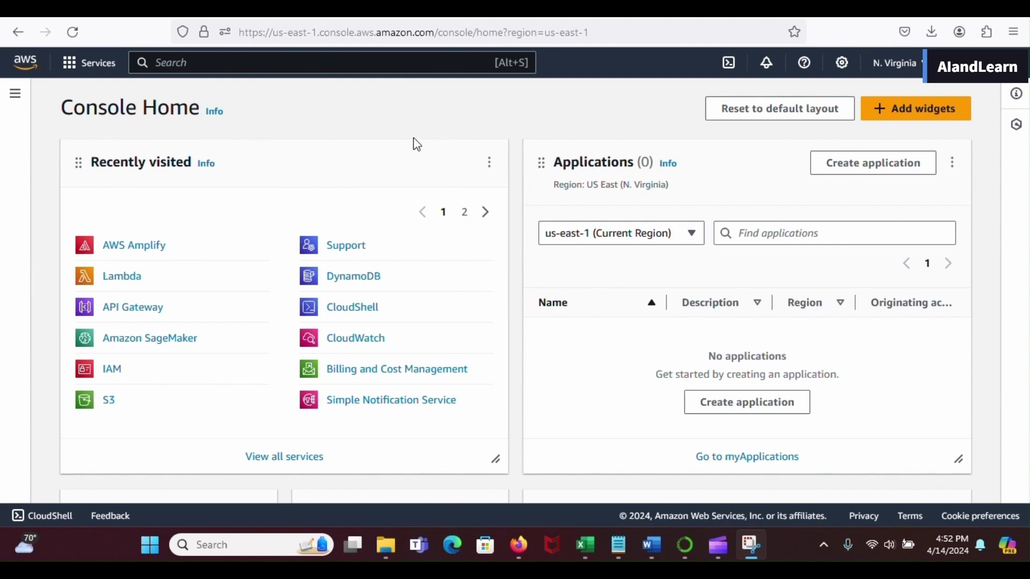
- Search the console's services for aws amplify and open AWS Amplify
{"action": "left_click", "coordinate": [278, 63]}
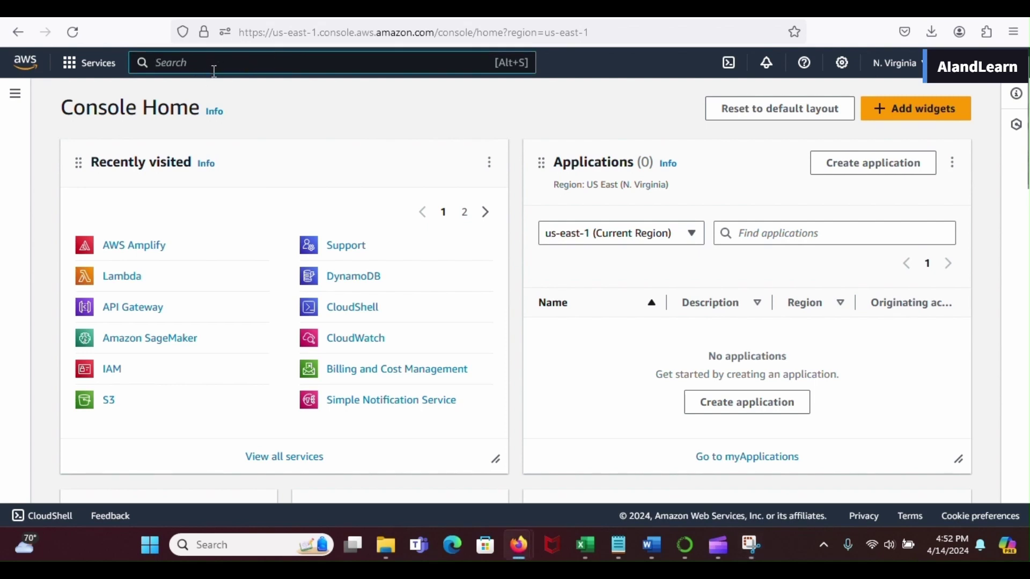
{"action": "type", "text": "aws"}
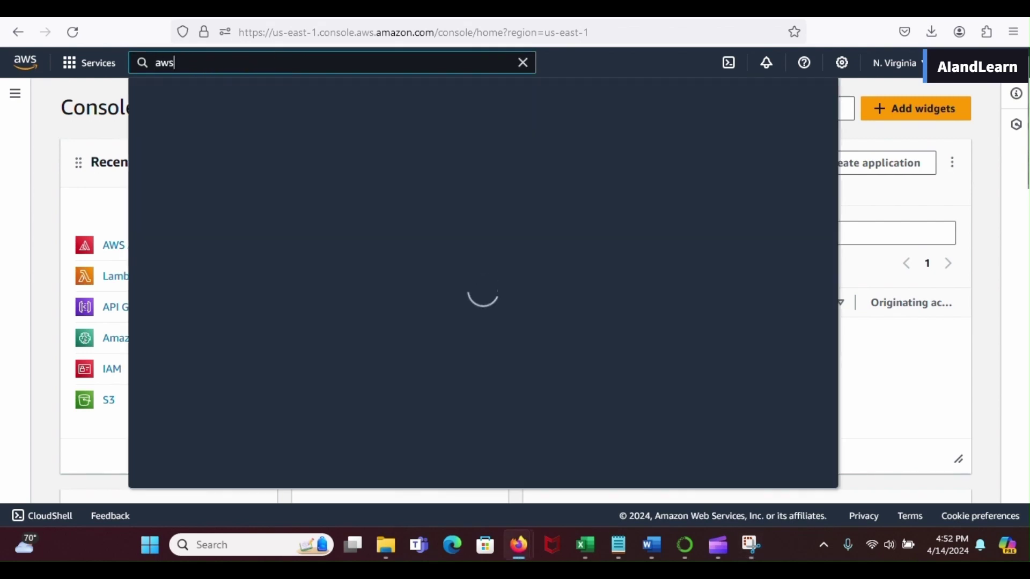
{"action": "type", "text": " amplify"}
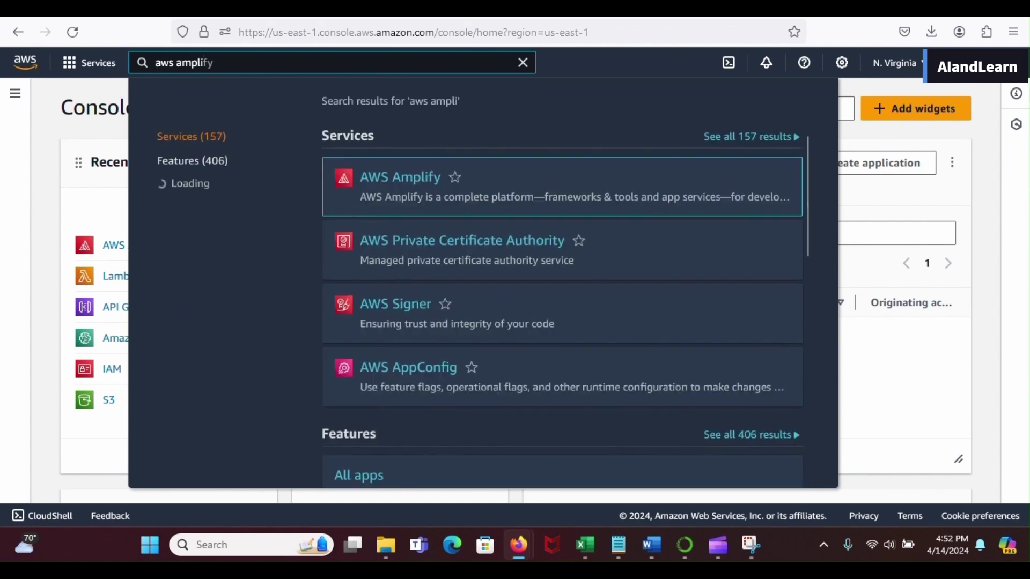
{"action": "left_click", "coordinate": [392, 181]}
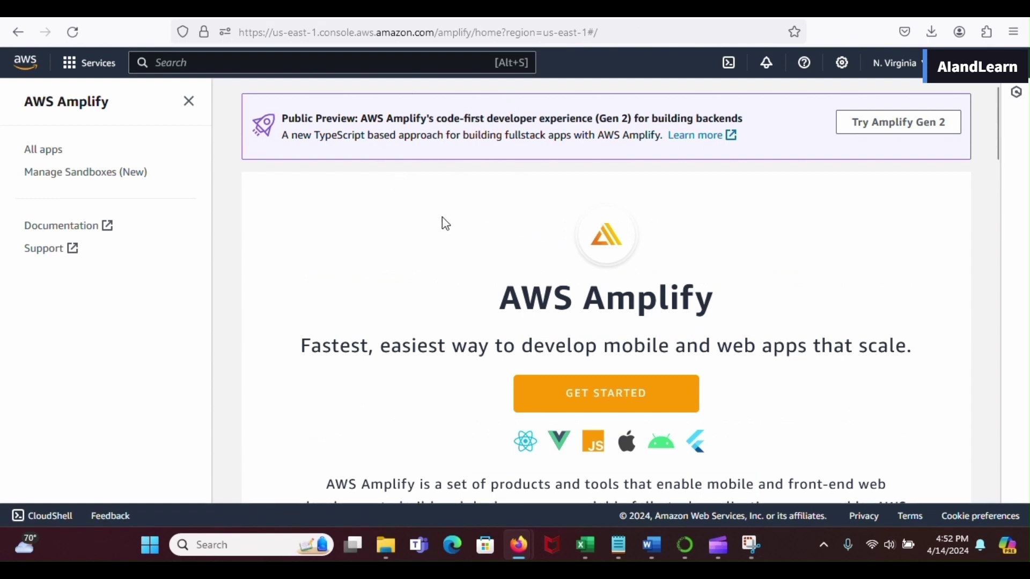
- Start hosting a web app with Amplify Hosting, using the Deploy without Git provider option
{"action": "left_click", "coordinate": [444, 25]}
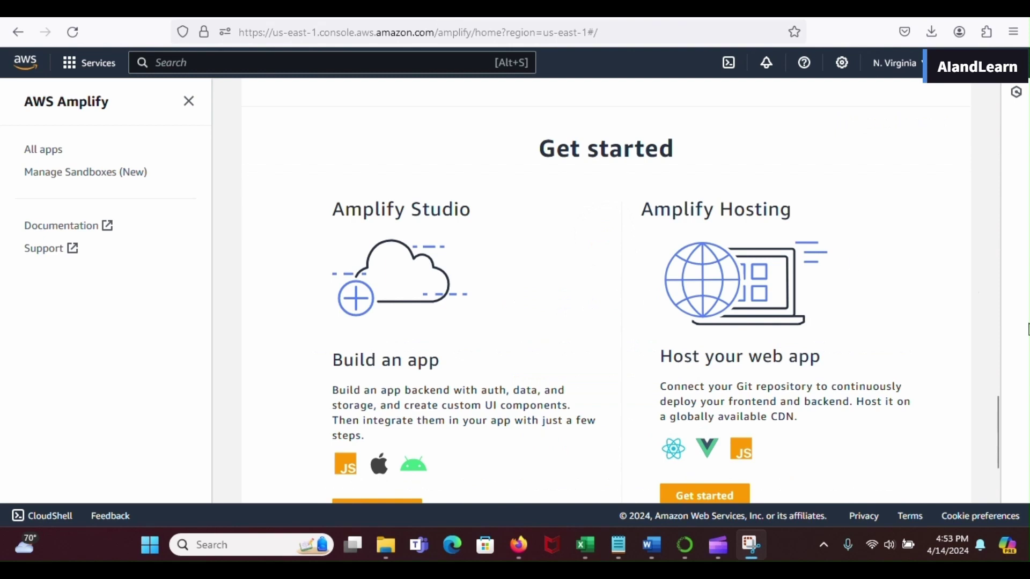
{"action": "mouse_move", "coordinate": [1000, 449]}
{"action": "left_mouse_down"}
{"action": "mouse_move", "coordinate": [991, 136]}
{"action": "mouse_move", "coordinate": [987, 477]}
{"action": "mouse_move", "coordinate": [986, 459]}
{"action": "left_mouse_up"}
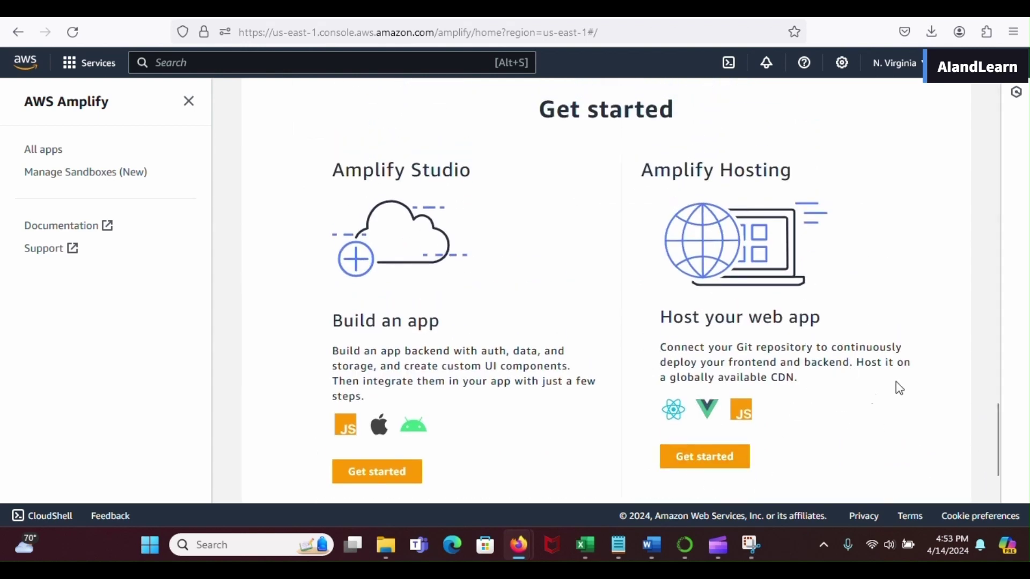
{"action": "left_click", "coordinate": [713, 462]}
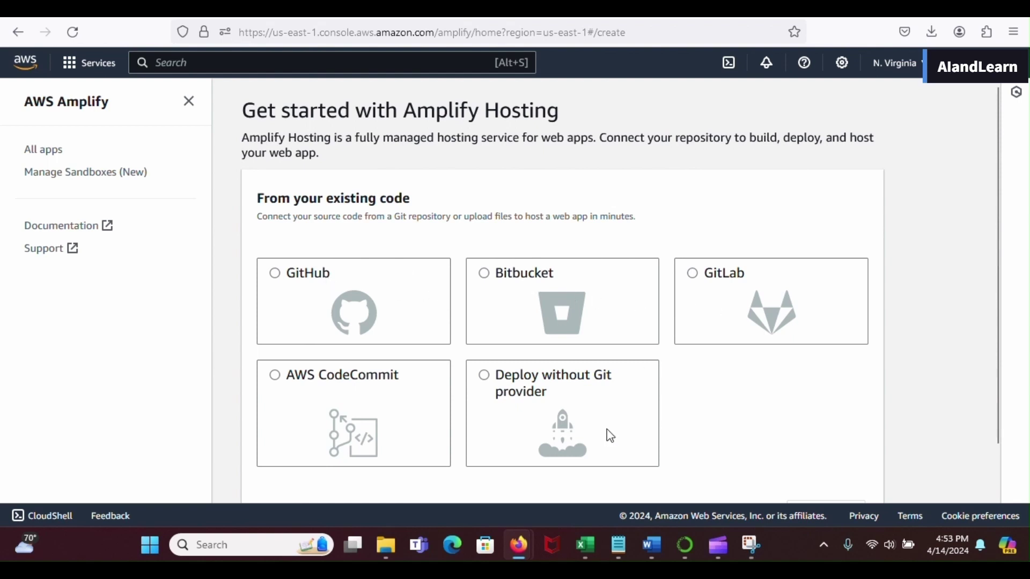
{"action": "left_click", "coordinate": [490, 384]}
{"action": "scroll", "coordinate": [743, 421], "scroll_direction": "down", "scroll_amount": 1}
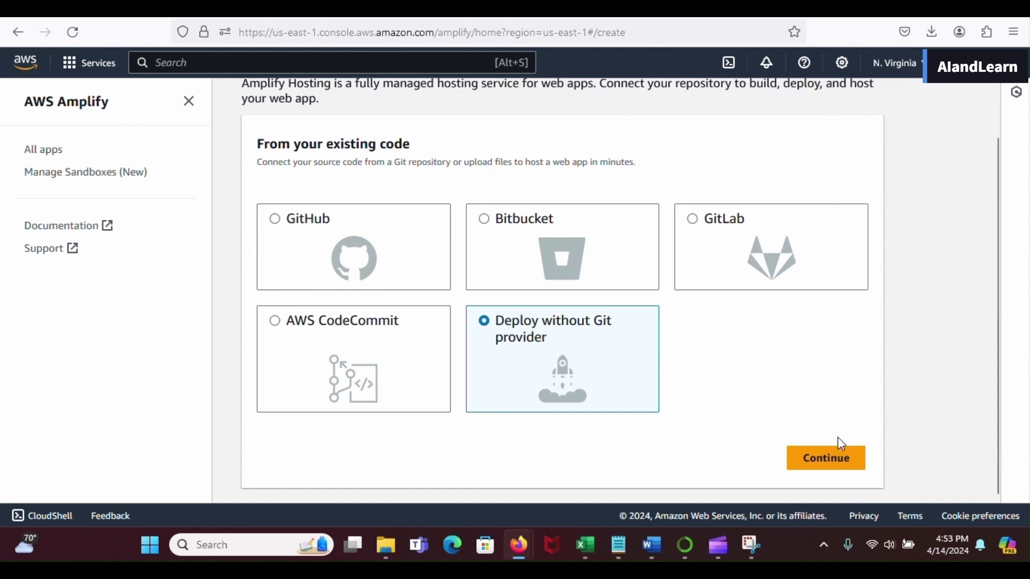
{"action": "left_click", "coordinate": [830, 459]}
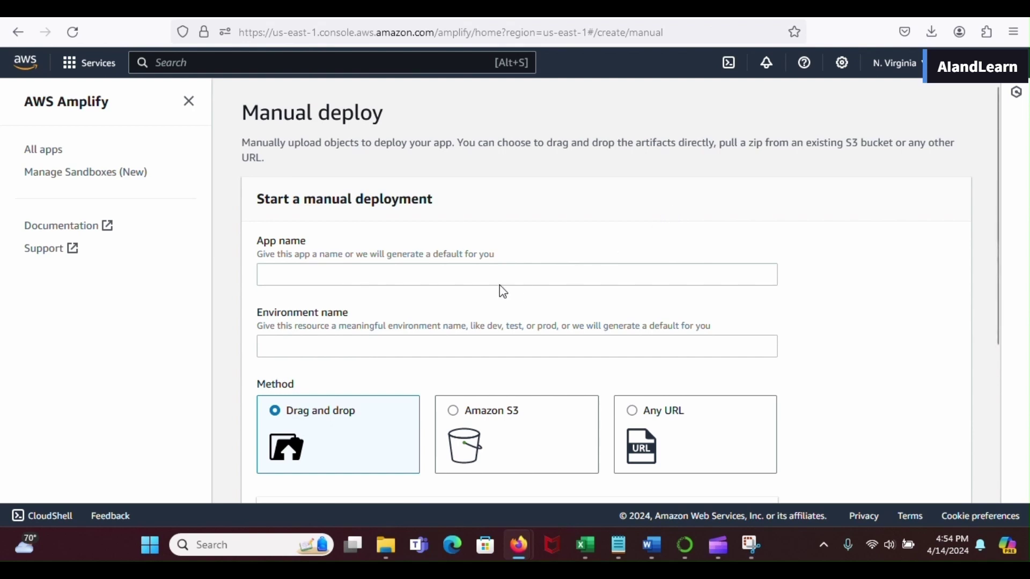
- Name the app trialtest1 in the manual deployment form, leaving the environment name empty
{"action": "left_click", "coordinate": [465, 277]}
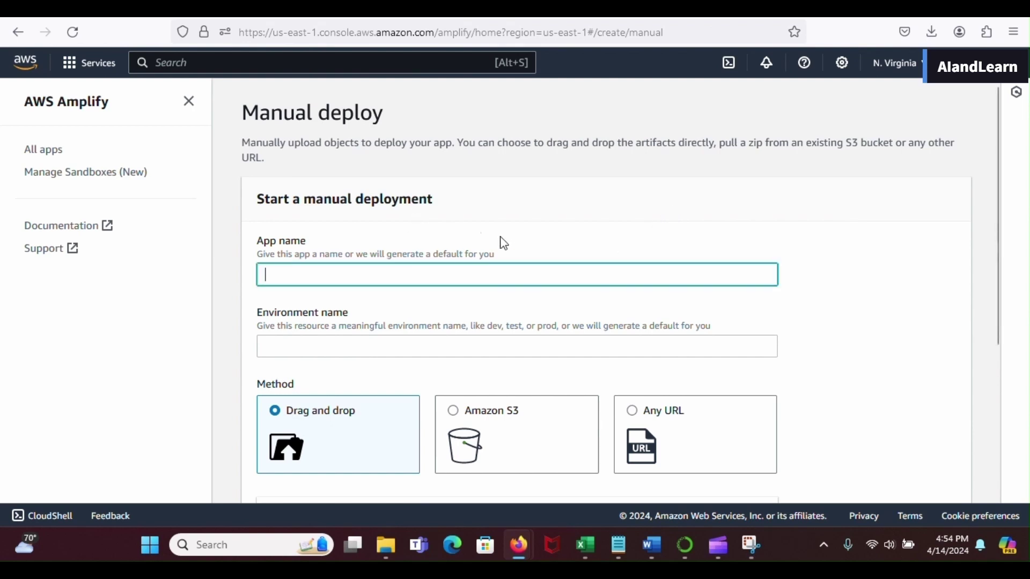
{"action": "left_click", "coordinate": [439, 18]}
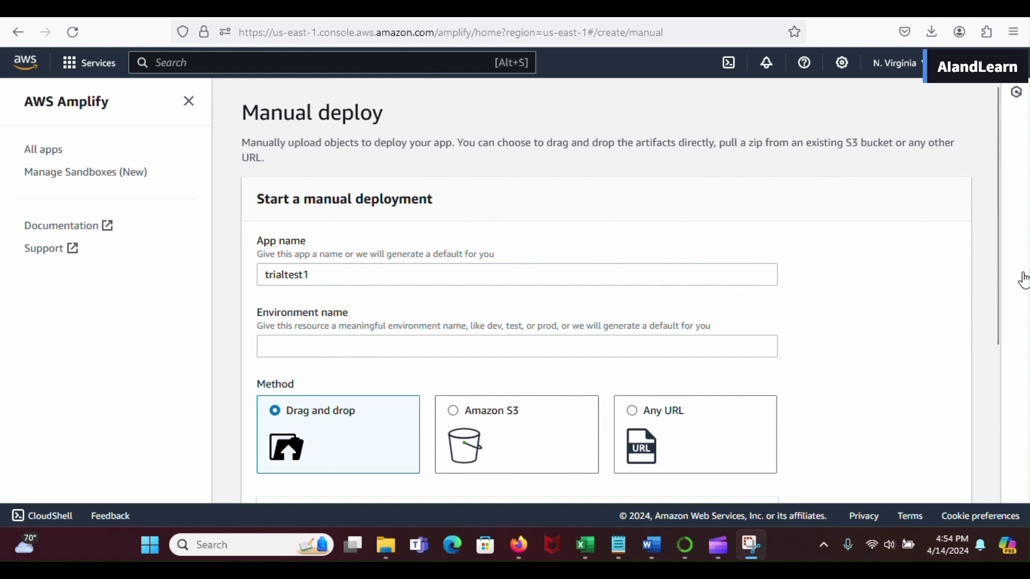
{"action": "left_click_drag", "start_coordinate": [992, 280], "coordinate": [991, 395]}
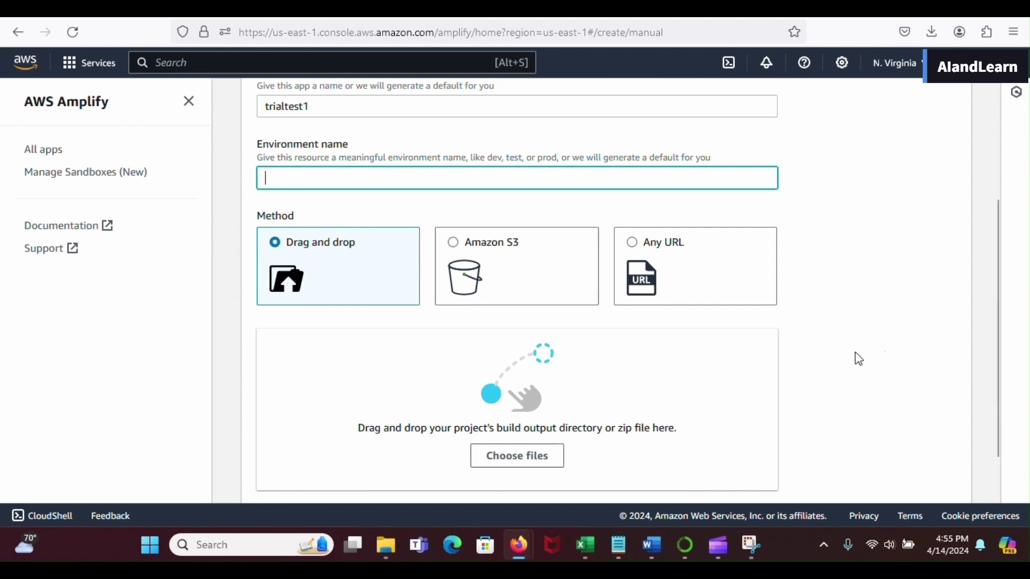
{"action": "left_click_drag", "start_coordinate": [996, 335], "coordinate": [989, 300]}
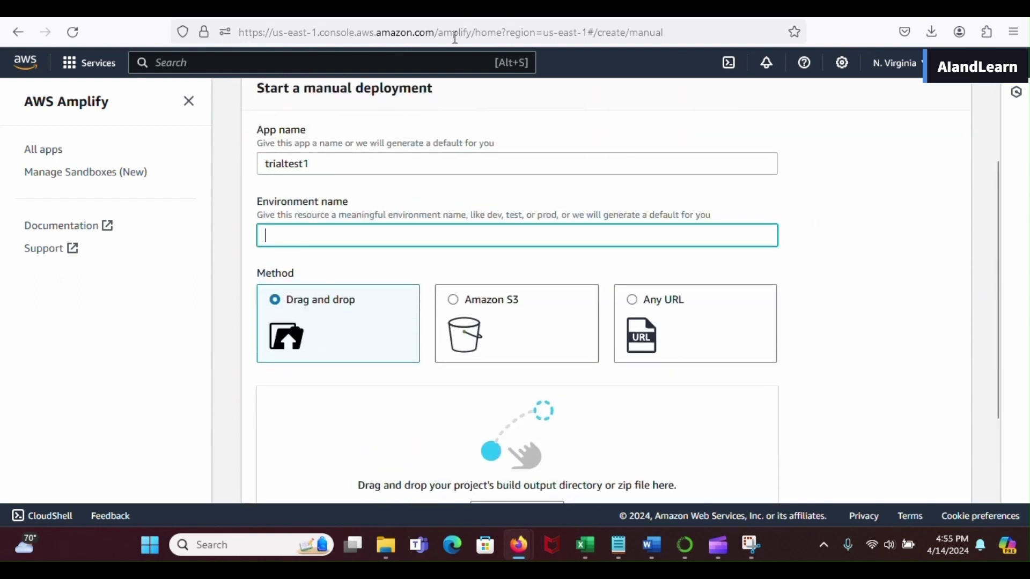
- Switch to File Explorer and compress the index HTML file in the trial folder into a ZIP file named index
{"action": "key", "text": "alt+Tab"}
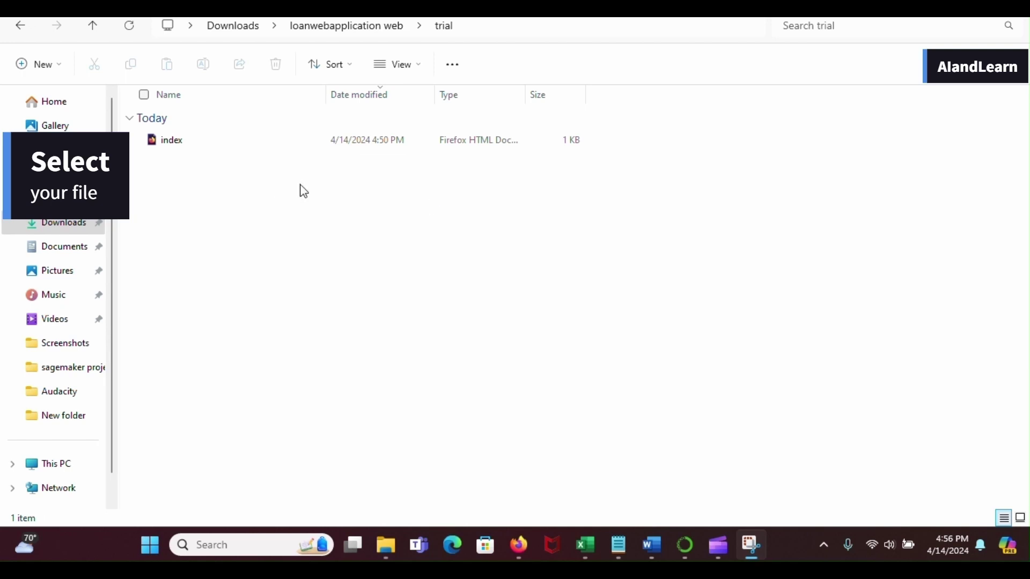
{"action": "right_click", "coordinate": [186, 150]}
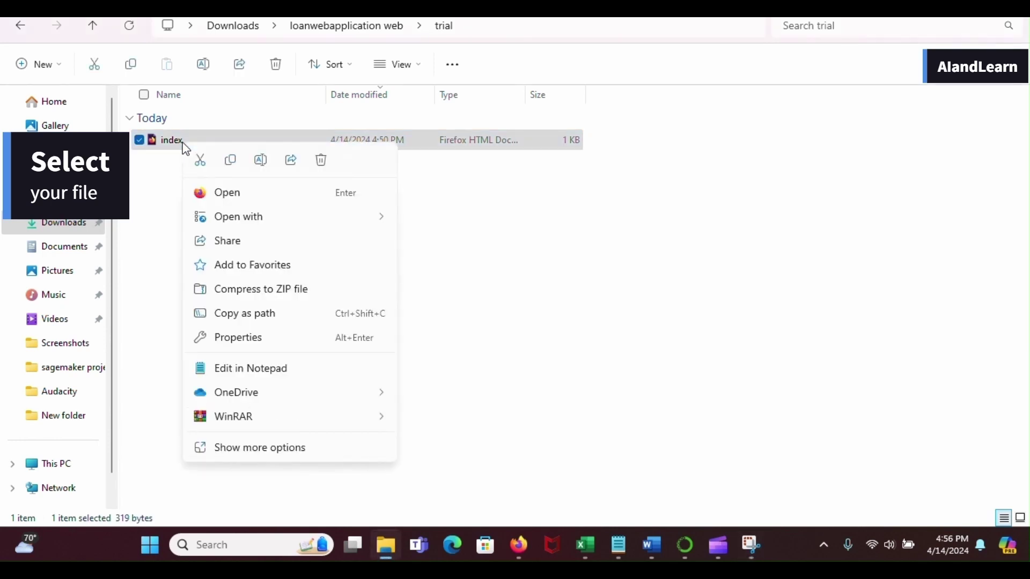
{"action": "left_click", "coordinate": [253, 289]}
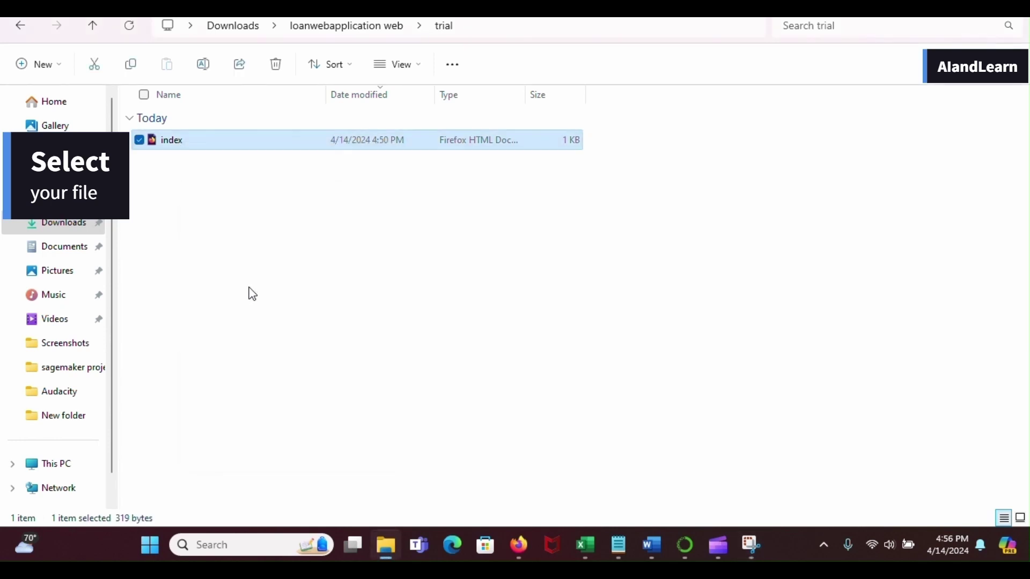
{"action": "left_click", "coordinate": [223, 248]}
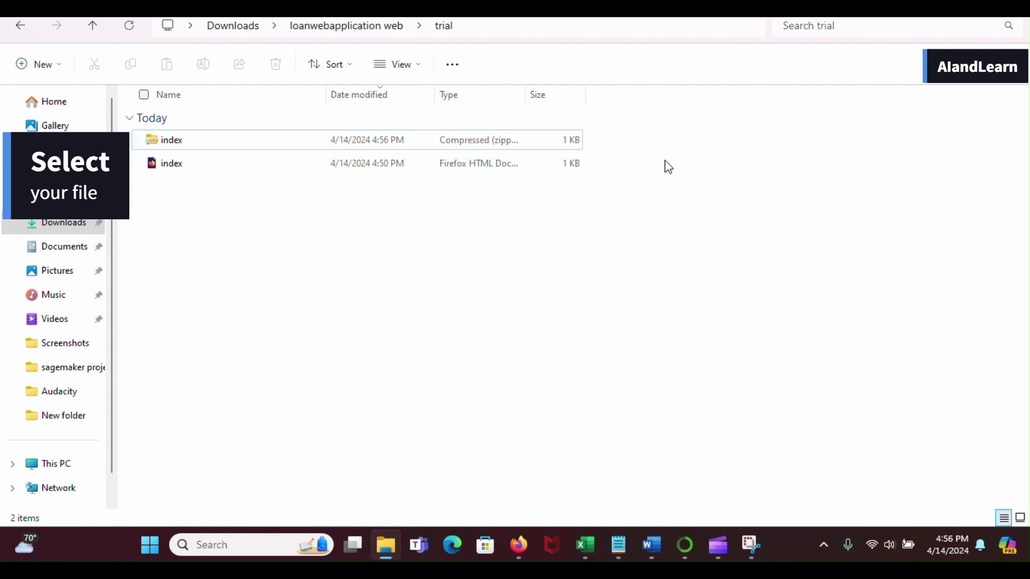
- Upload index.zip from the trial folder to the Amplify manual deployment, then save and deploy the app
{"action": "key", "text": "super+shift+s"}
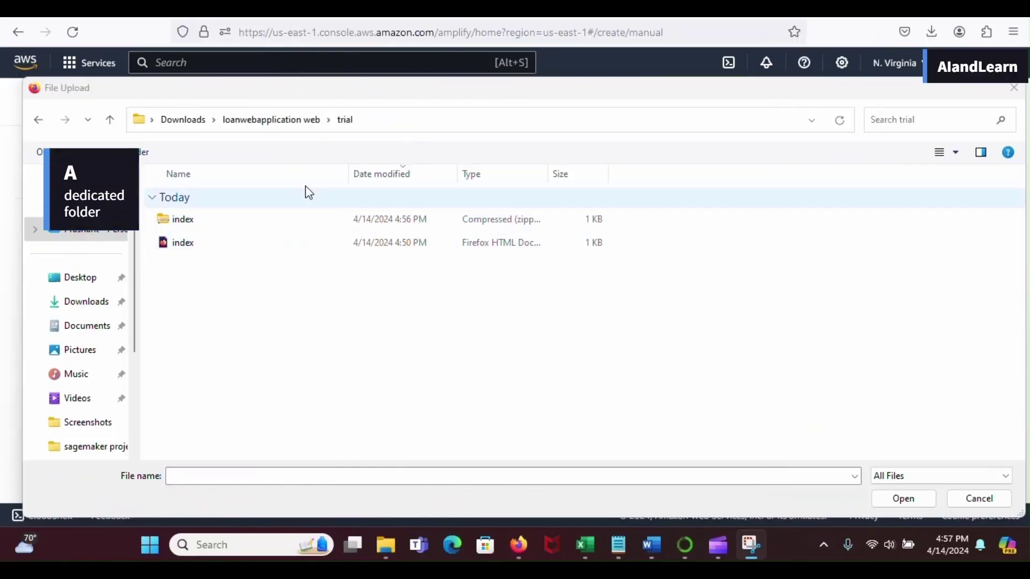
{"action": "left_click", "coordinate": [192, 227]}
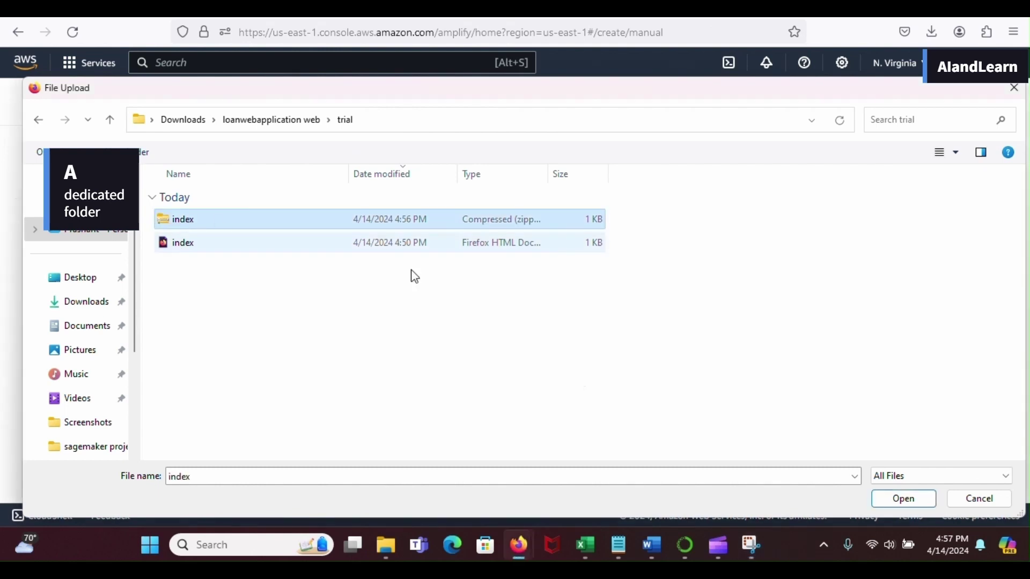
{"action": "left_click", "coordinate": [915, 503]}
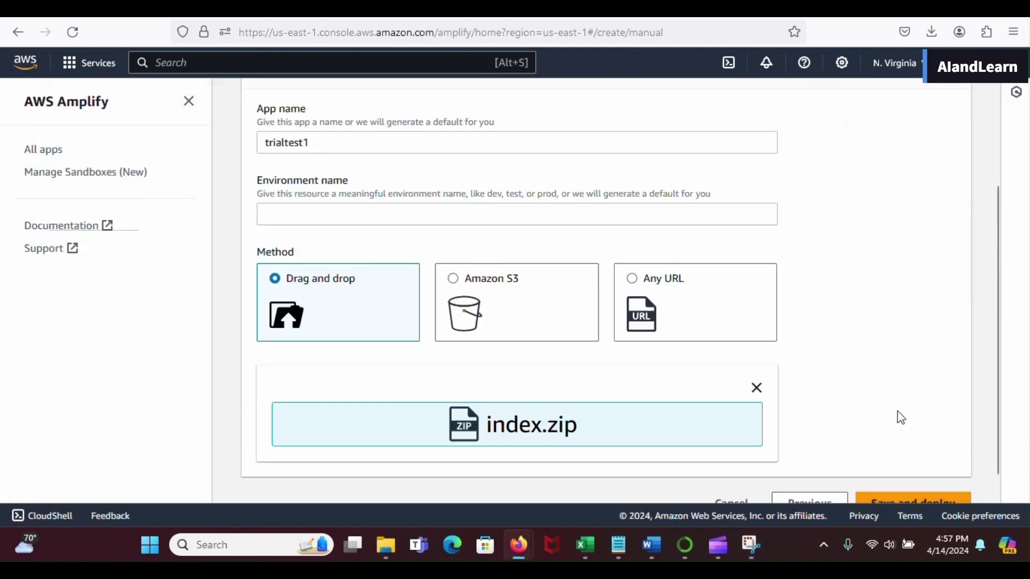
{"action": "scroll", "coordinate": [1003, 407], "scroll_direction": "down", "scroll_amount": 2}
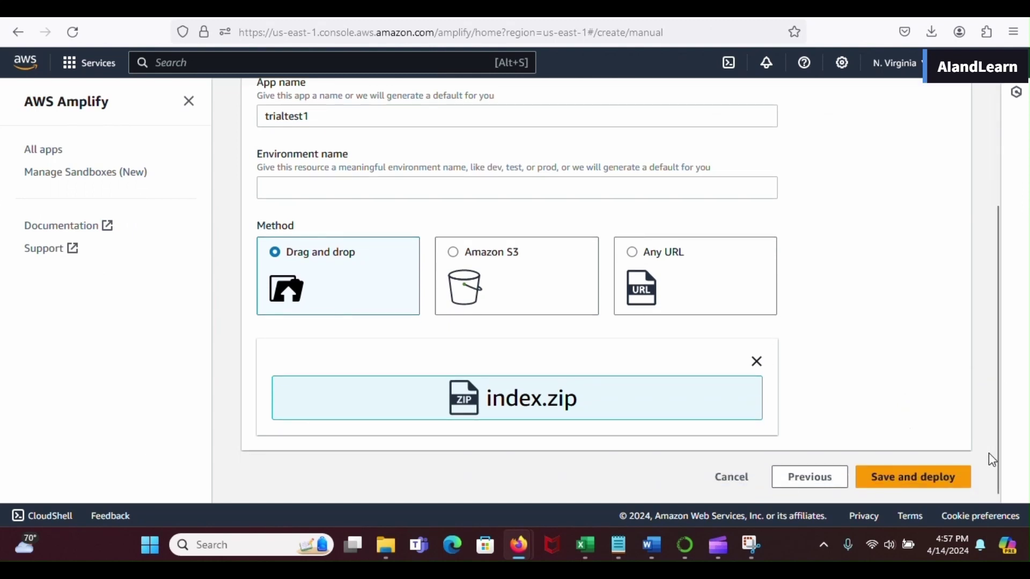
{"action": "left_click", "coordinate": [906, 486]}
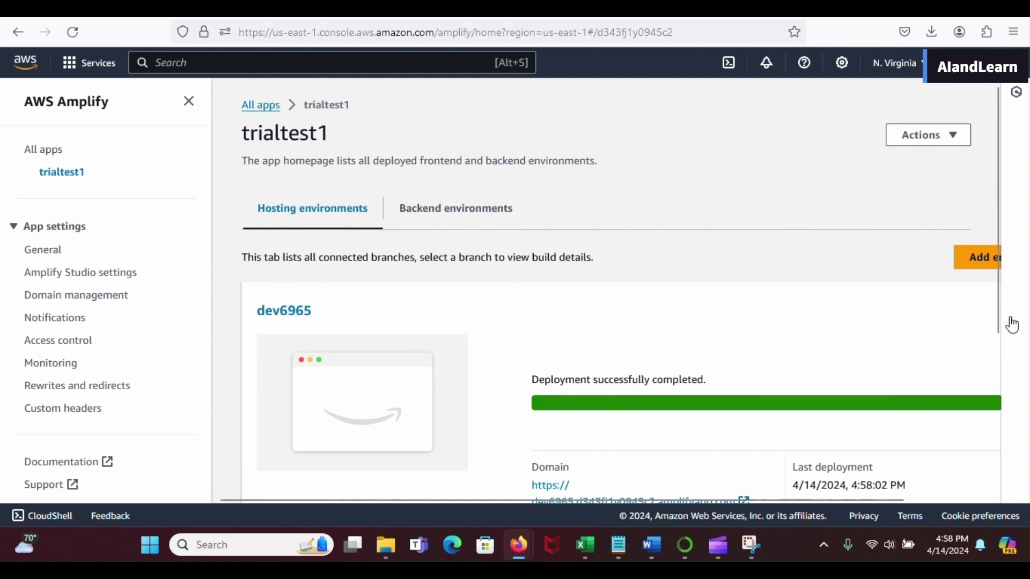
{"action": "left_click_drag", "start_coordinate": [1005, 315], "coordinate": [1007, 417]}
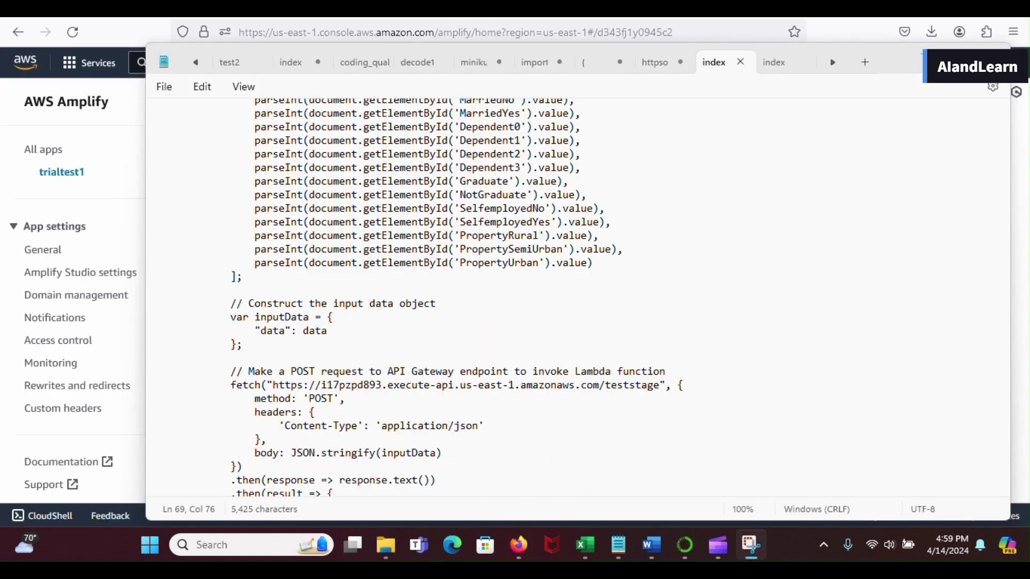
- Examine the Loan Approval Predictor HTML code in Notepad, from its styling through the input values to the API Gateway request
{"action": "scroll", "coordinate": [578, 298], "scroll_direction": "up", "scroll_amount": 7}
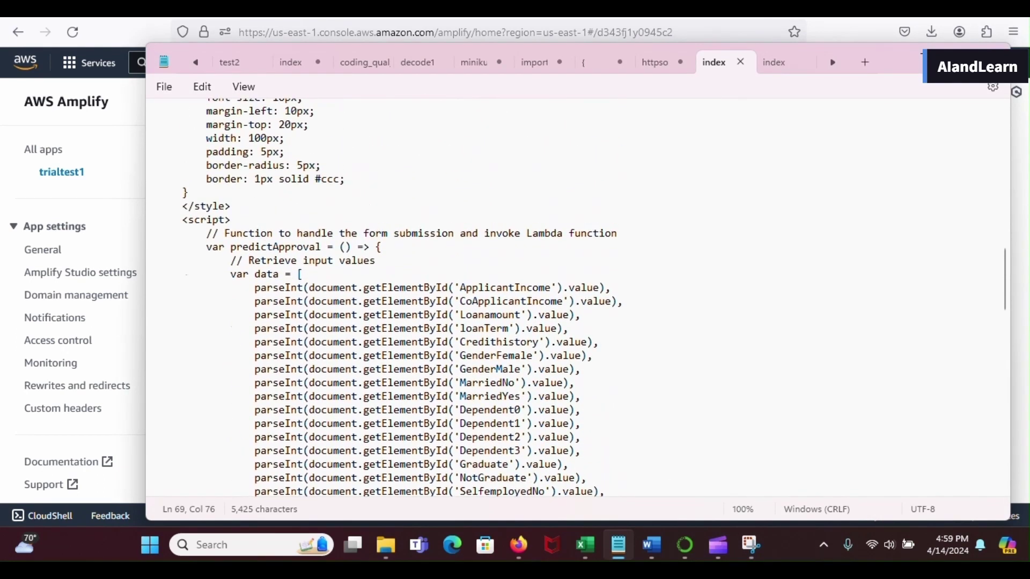
{"action": "scroll", "coordinate": [578, 298], "scroll_direction": "up", "scroll_amount": 15}
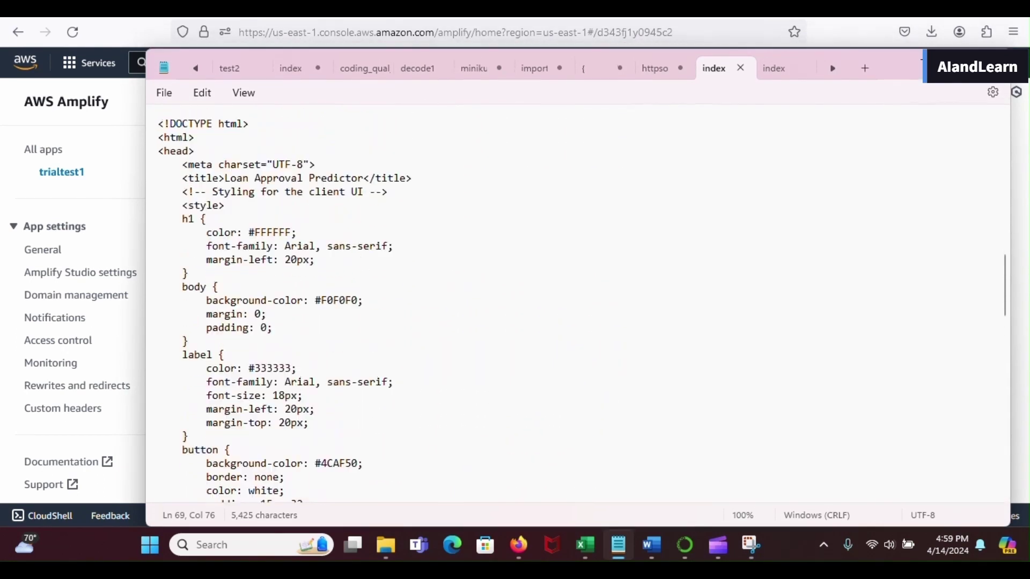
{"action": "scroll", "coordinate": [577, 297], "scroll_direction": "down", "scroll_amount": 1}
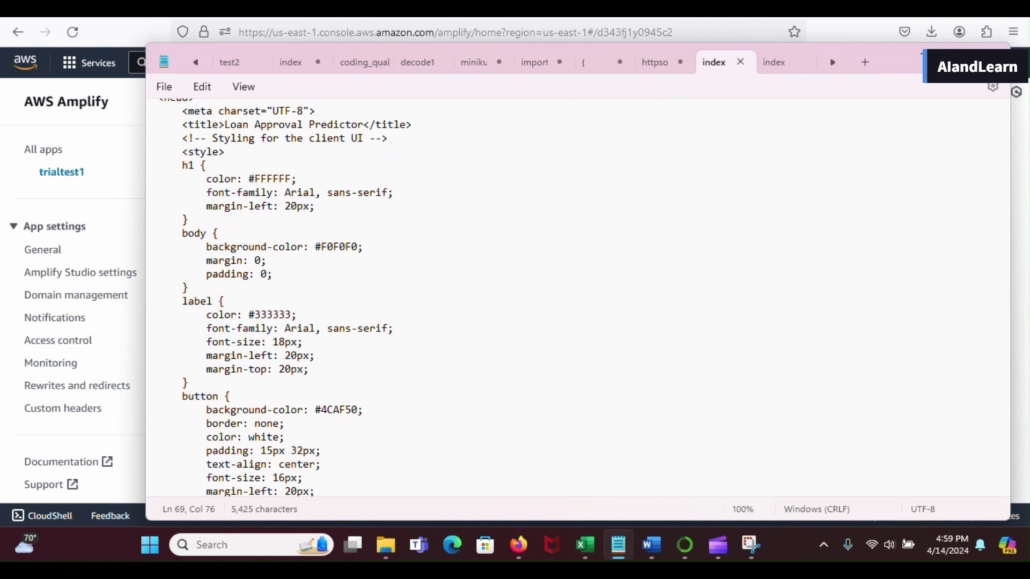
{"action": "scroll", "coordinate": [577, 297], "scroll_direction": "down", "scroll_amount": 1}
{"action": "scroll", "coordinate": [577, 298], "scroll_direction": "up", "scroll_amount": 1}
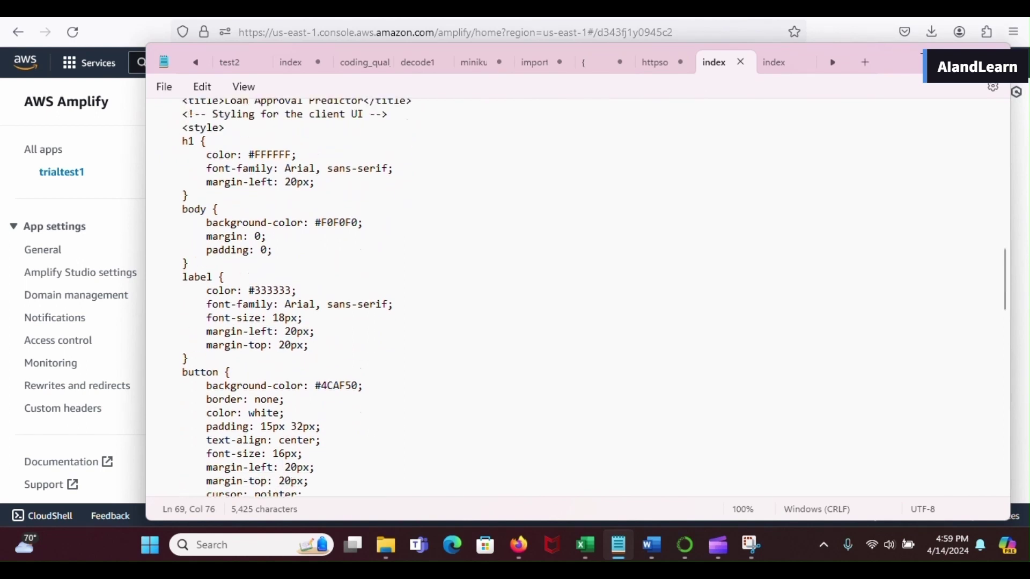
{"action": "scroll", "coordinate": [578, 298], "scroll_direction": "up", "scroll_amount": 1}
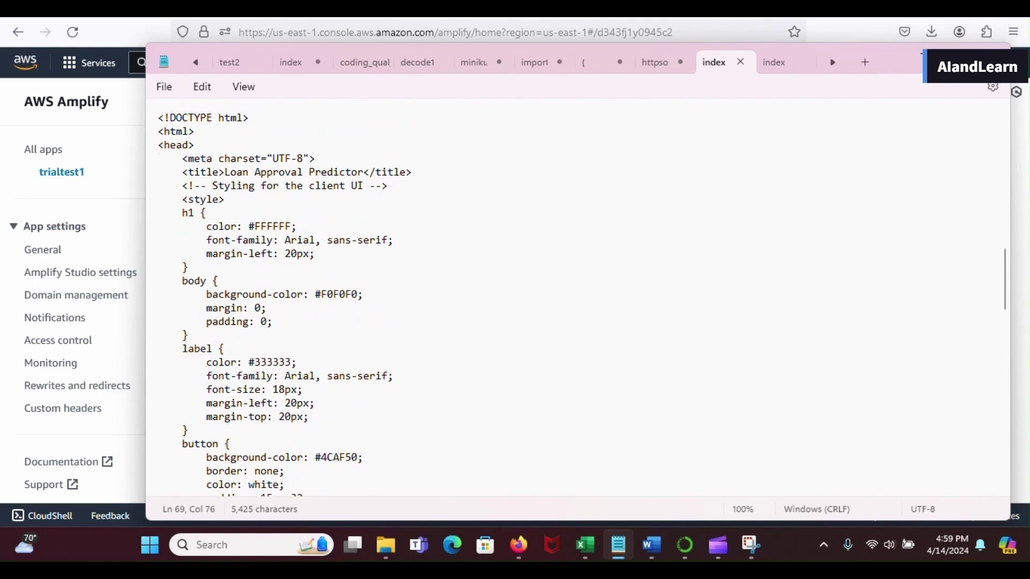
{"action": "scroll", "coordinate": [578, 298], "scroll_direction": "down", "scroll_amount": 11}
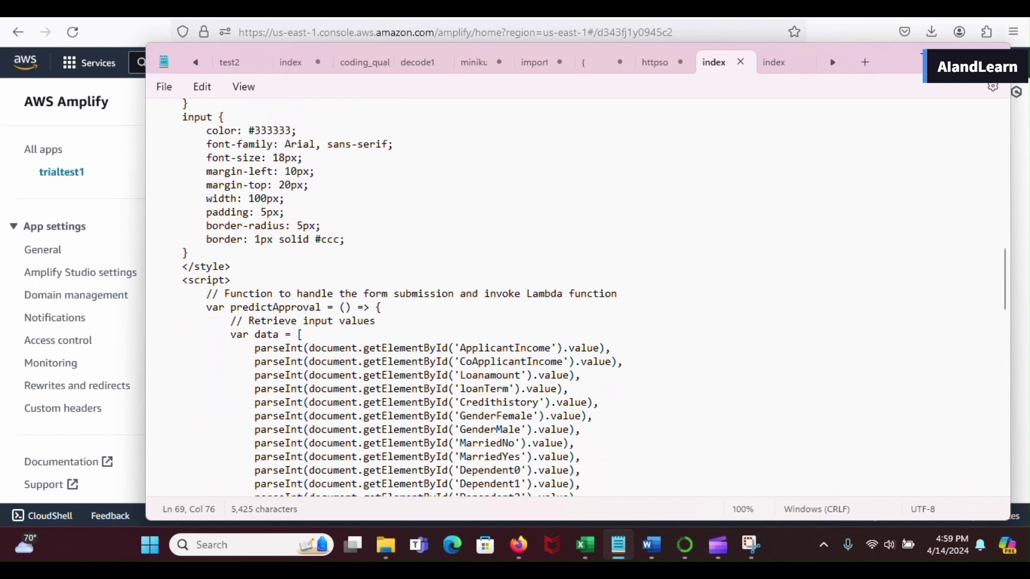
{"action": "scroll", "coordinate": [578, 298], "scroll_direction": "down", "scroll_amount": 6}
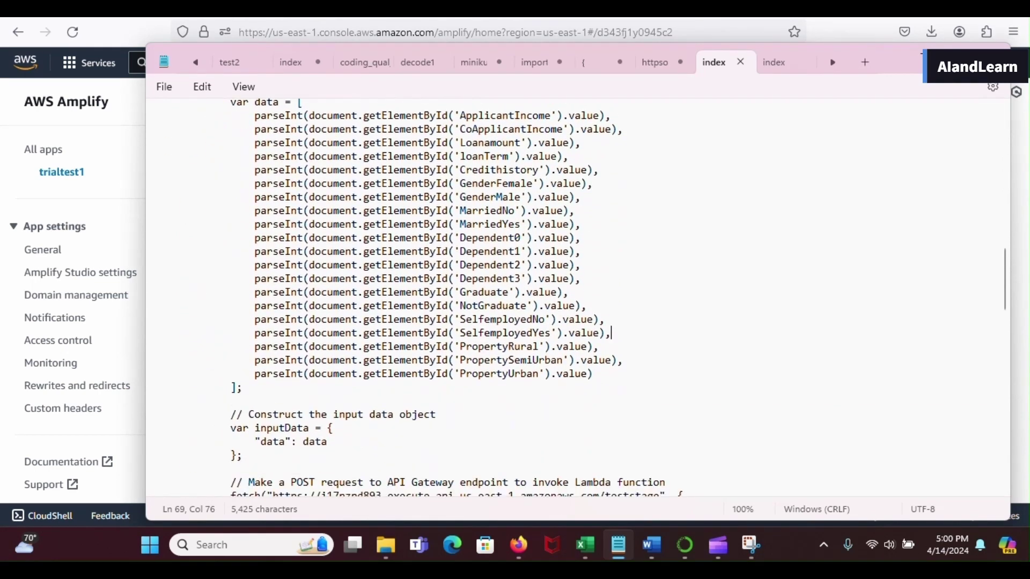
{"action": "scroll", "coordinate": [577, 297], "scroll_direction": "down", "scroll_amount": 1}
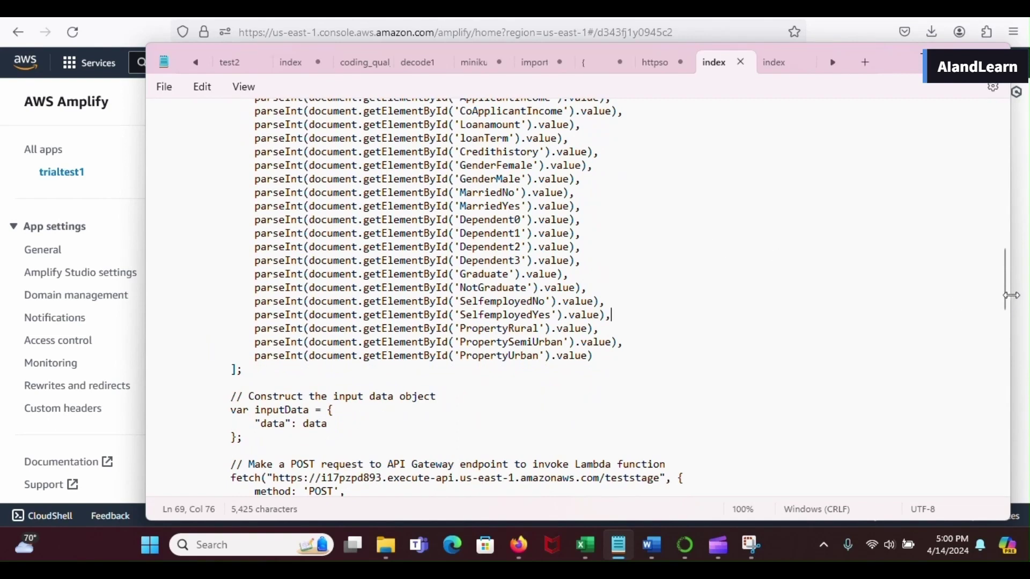
{"action": "left_click_drag", "start_coordinate": [1004, 298], "coordinate": [986, 327]}
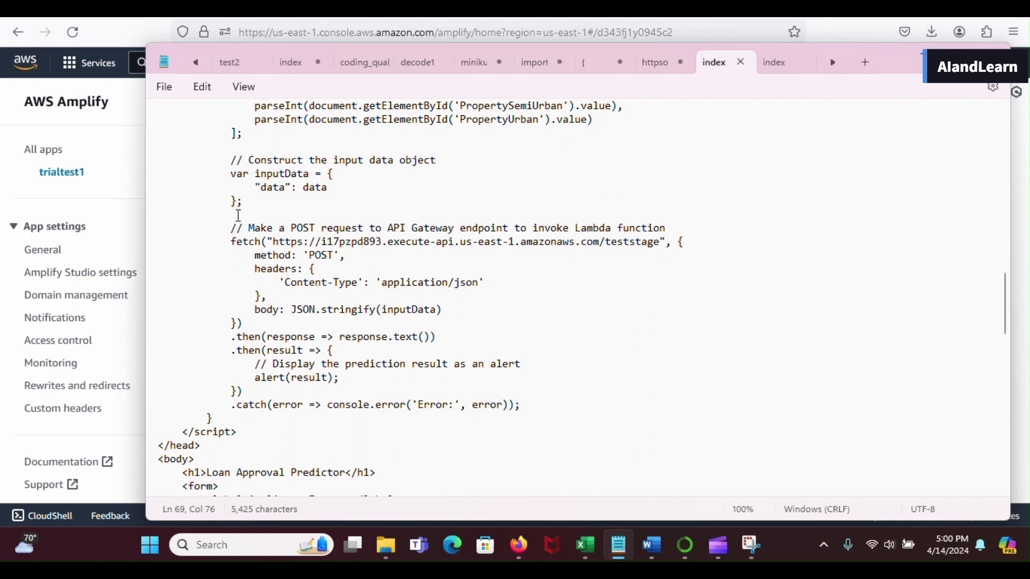
- Highlight the API Gateway POST request lines in the index code, and select the devstage endpoint URL in the httpso note
{"action": "left_click", "coordinate": [237, 215]}
{"action": "left_click_drag", "start_coordinate": [238, 229], "coordinate": [672, 251]}
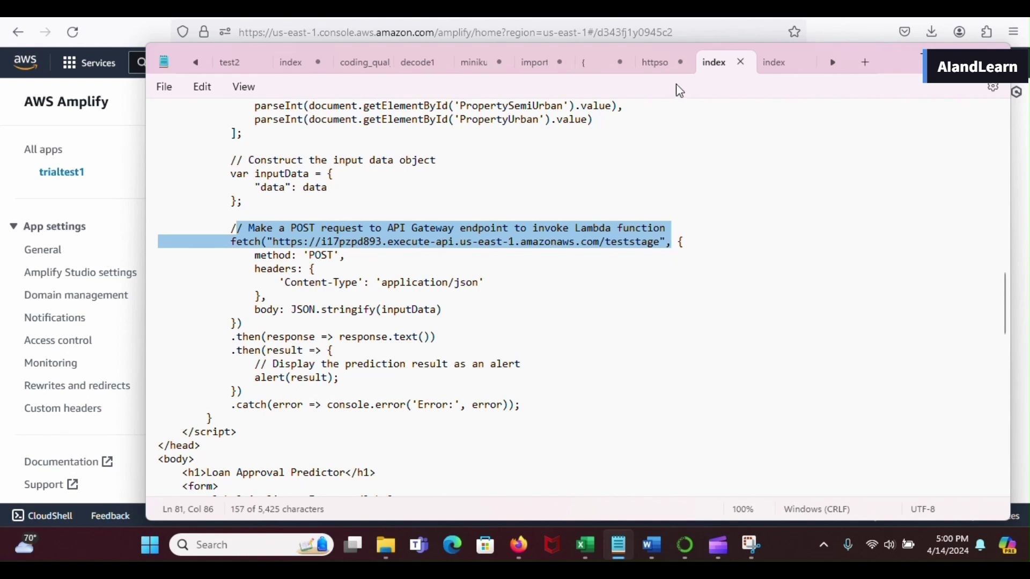
{"action": "left_click", "coordinate": [654, 65]}
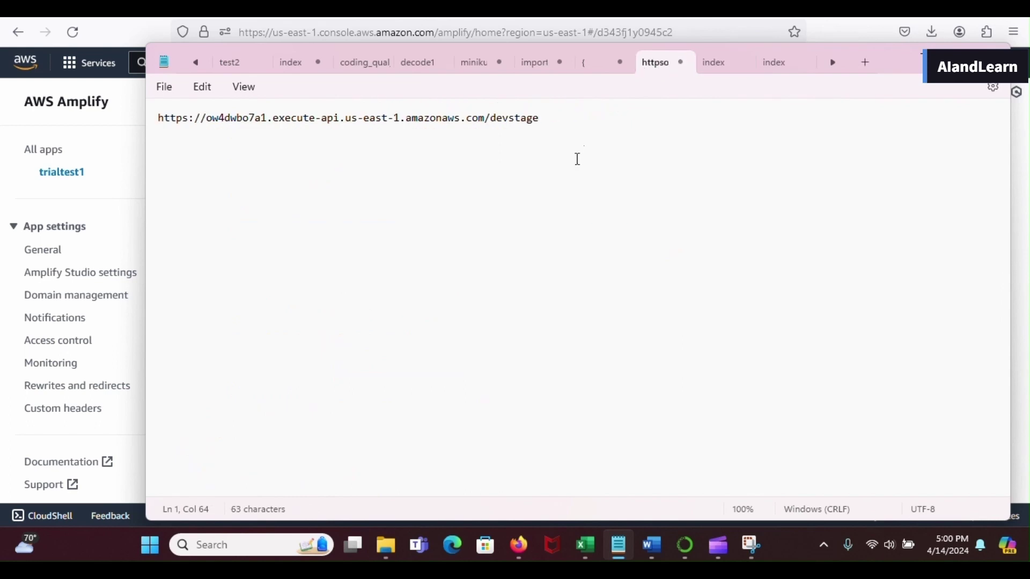
{"action": "left_click_drag", "start_coordinate": [554, 124], "coordinate": [146, 115]}
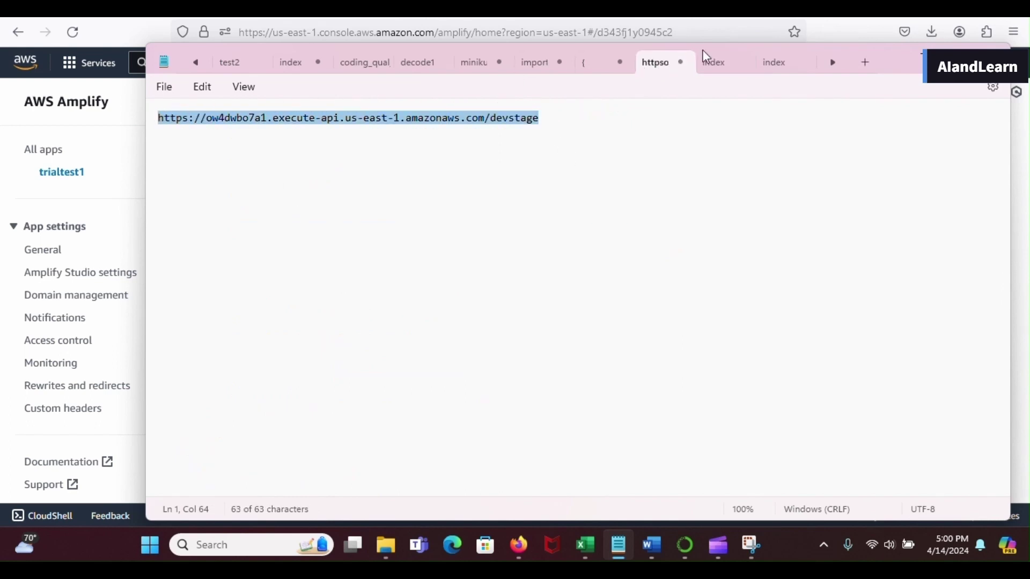
{"action": "left_click", "coordinate": [719, 62]}
{"action": "left_click", "coordinate": [612, 214]}
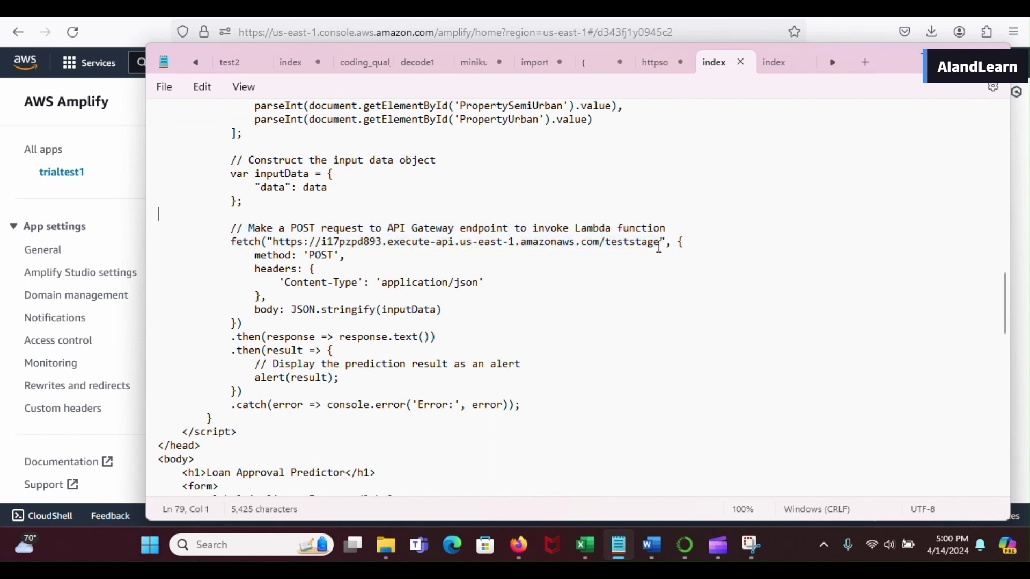
{"action": "left_click_drag", "start_coordinate": [660, 243], "coordinate": [272, 242]}
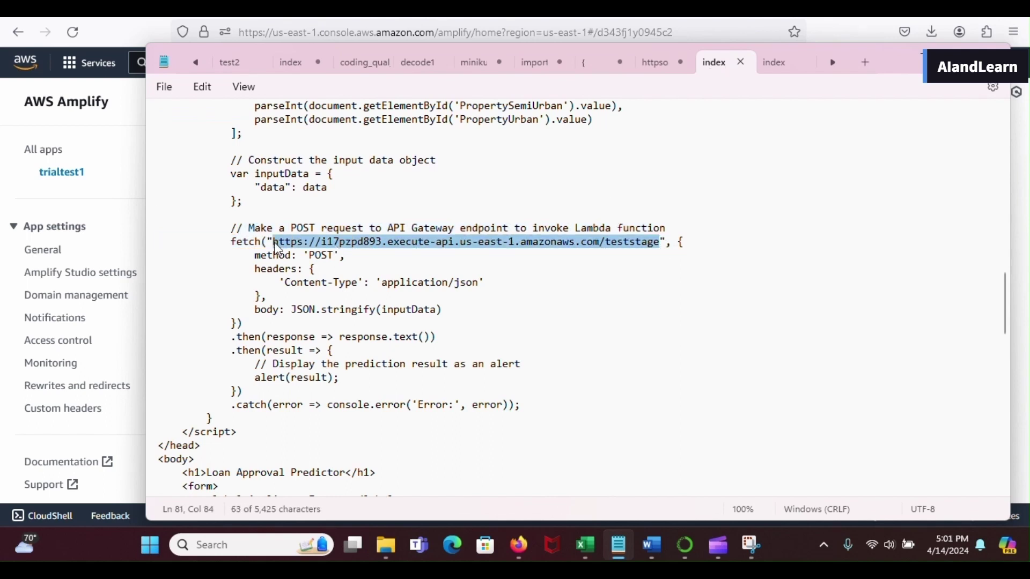
{"action": "key", "text": "ctrl+v"}
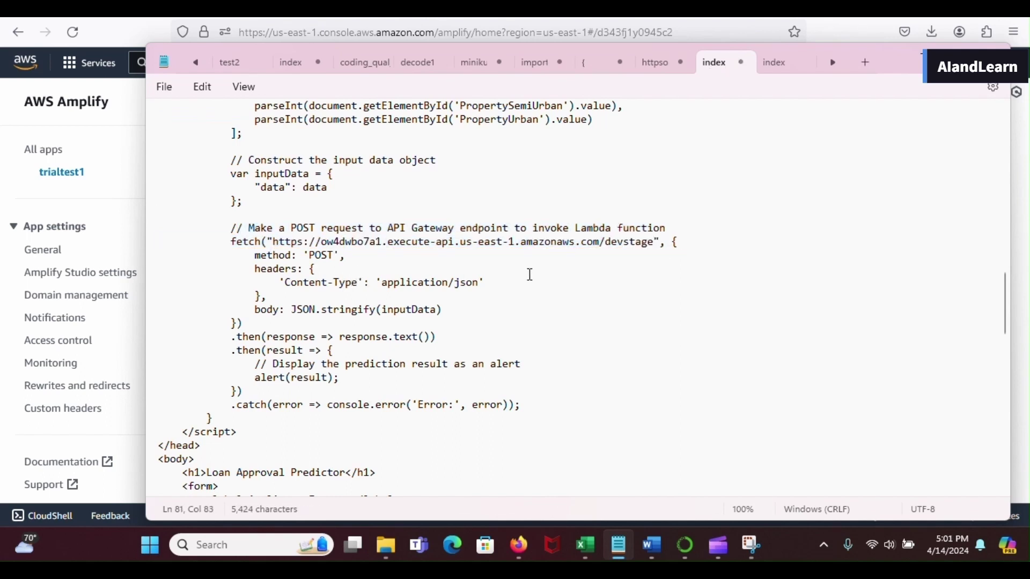
- Review the input labels and styling in the index code, and save the edited file
{"action": "left_click_drag", "start_coordinate": [1008, 301], "coordinate": [987, 300]}
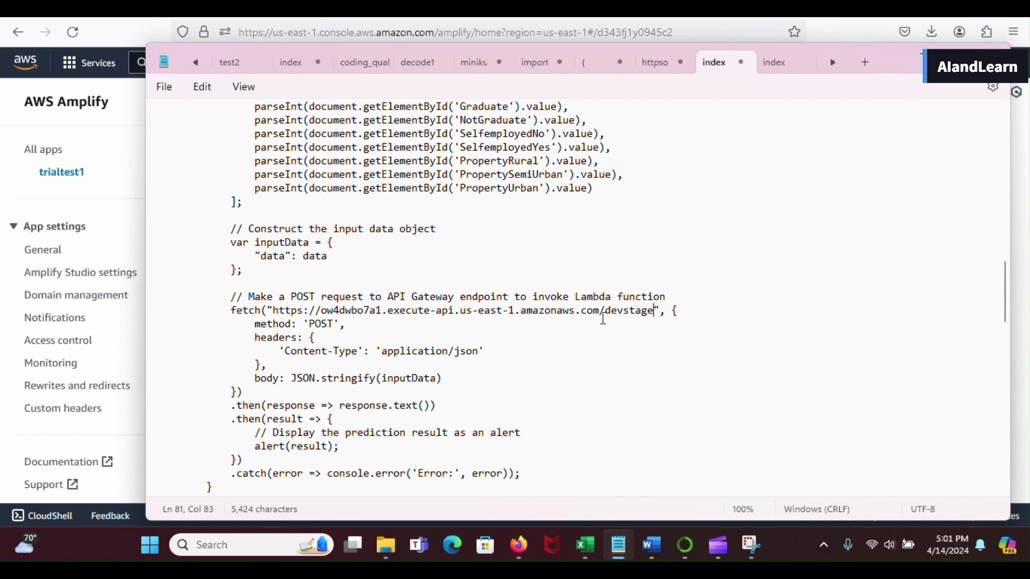
{"action": "left_click_drag", "start_coordinate": [1002, 314], "coordinate": [992, 420]}
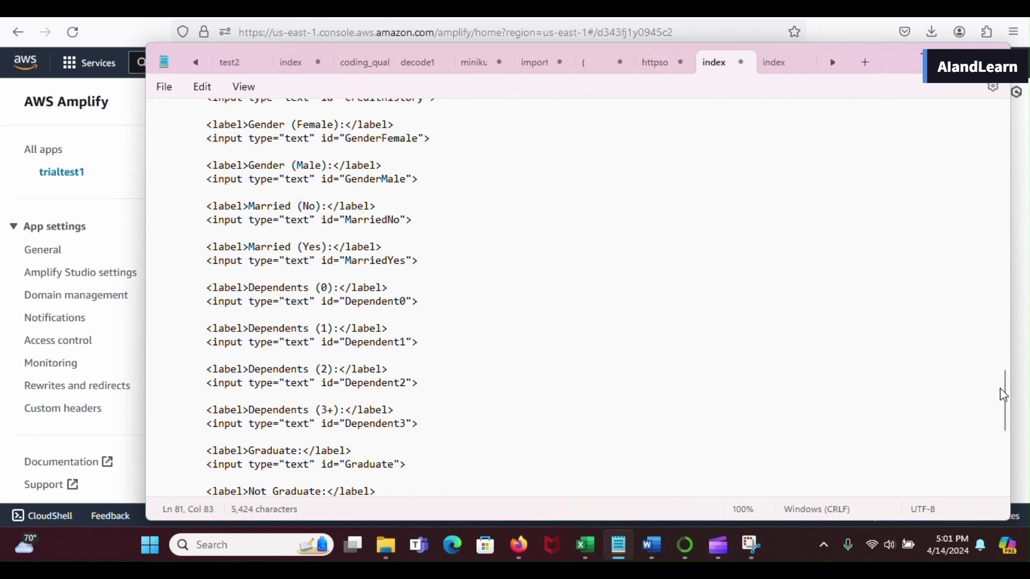
{"action": "mouse_move", "coordinate": [1002, 391]}
{"action": "left_click_drag", "start_coordinate": [1006, 418], "coordinate": [981, 132]}
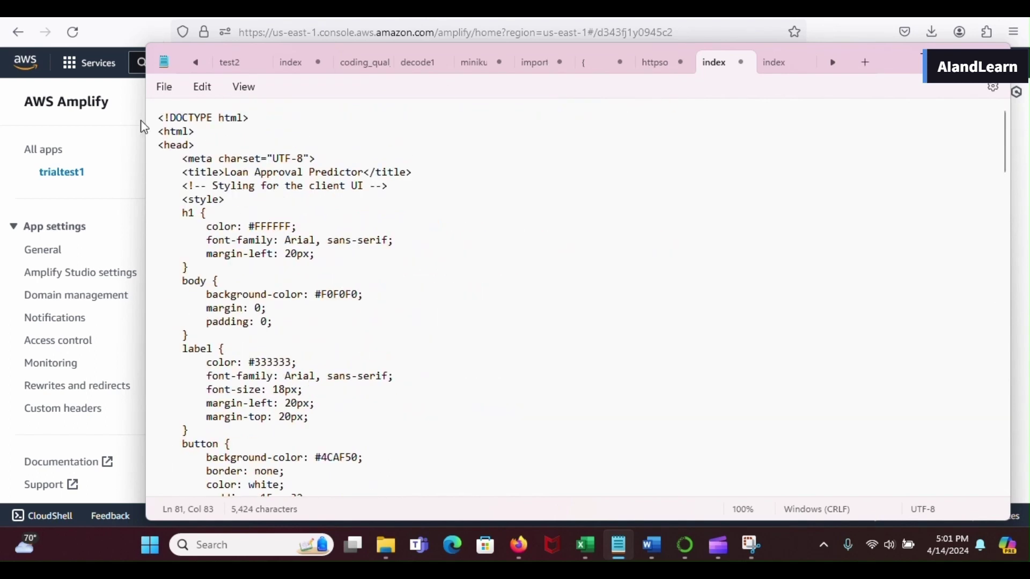
{"action": "left_click", "coordinate": [166, 85]}
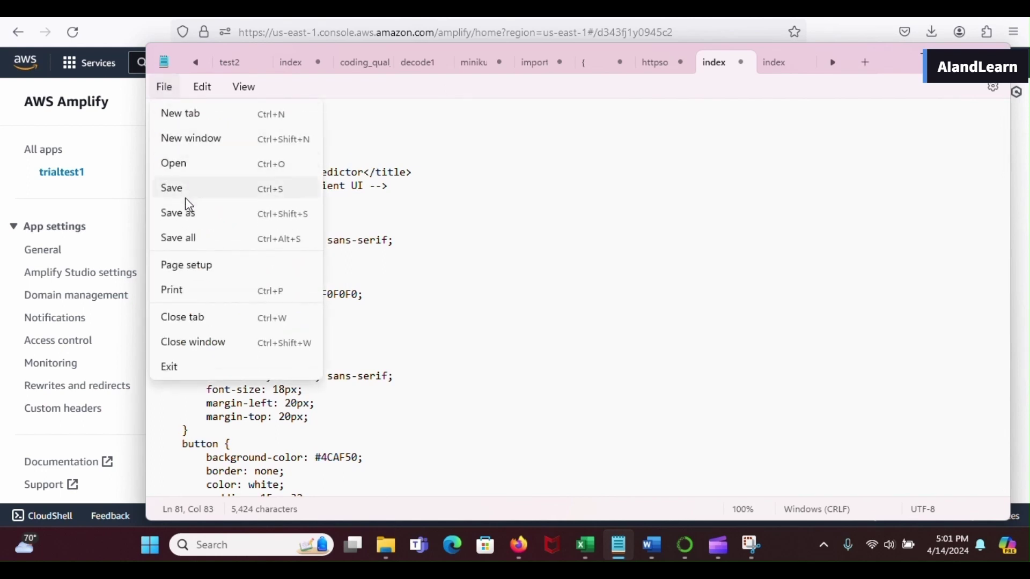
{"action": "left_click", "coordinate": [185, 192]}
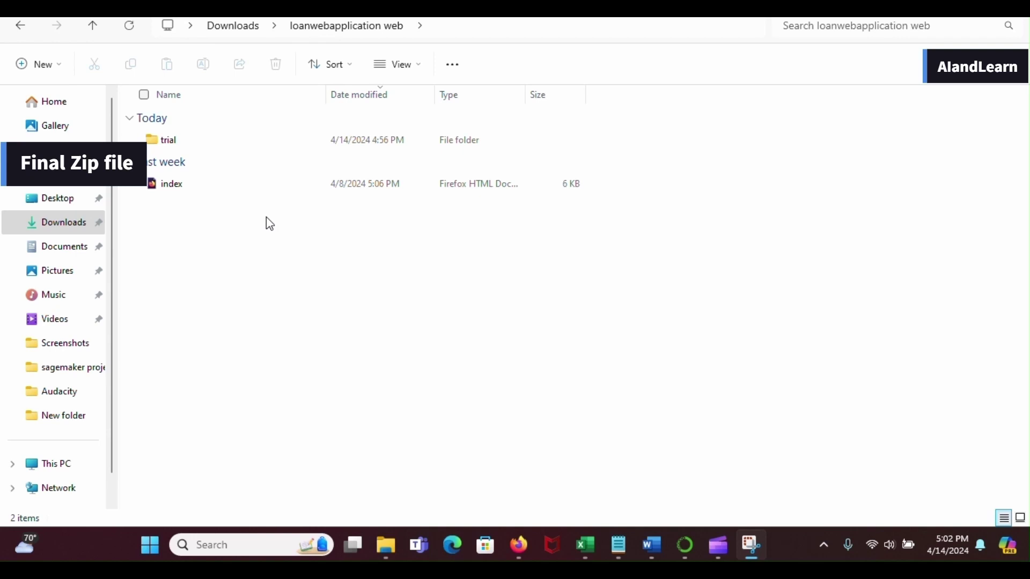
- In File Explorer, compress the index HTML file in the loanwebapplication web folder into a ZIP file named index
{"action": "right_click", "coordinate": [190, 192]}
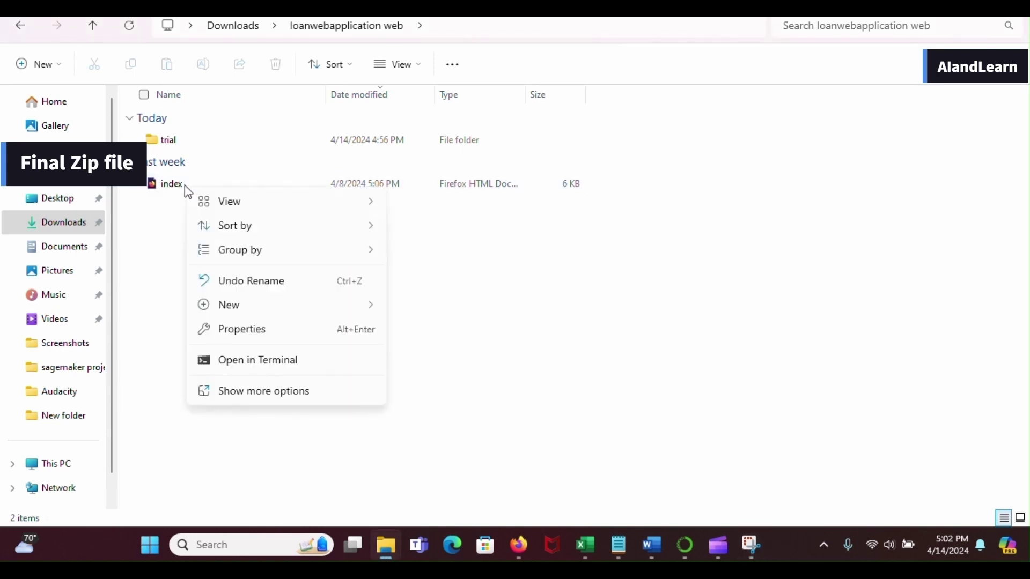
{"action": "left_click", "coordinate": [167, 186]}
{"action": "right_click", "coordinate": [170, 189]}
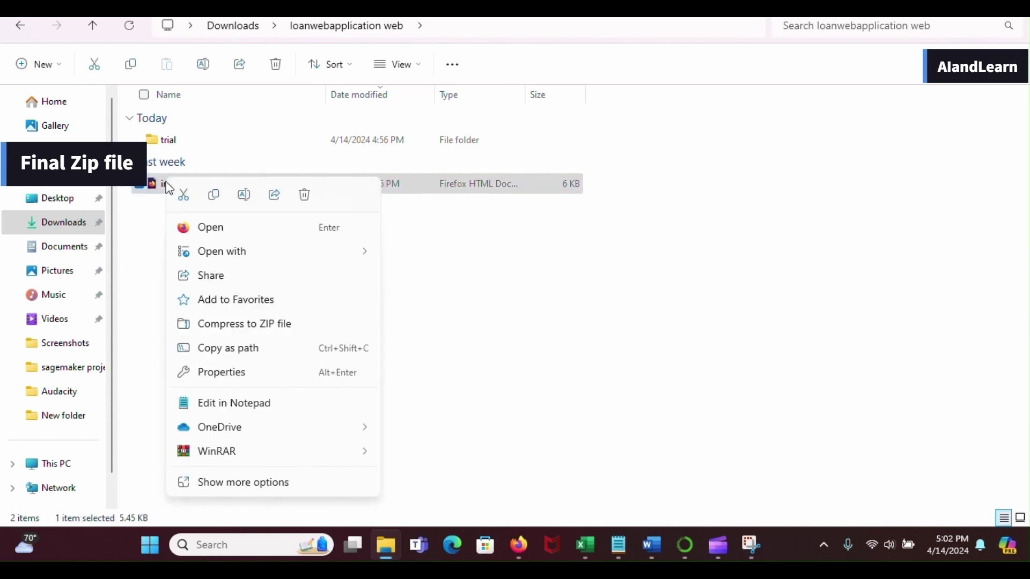
{"action": "left_click", "coordinate": [234, 329]}
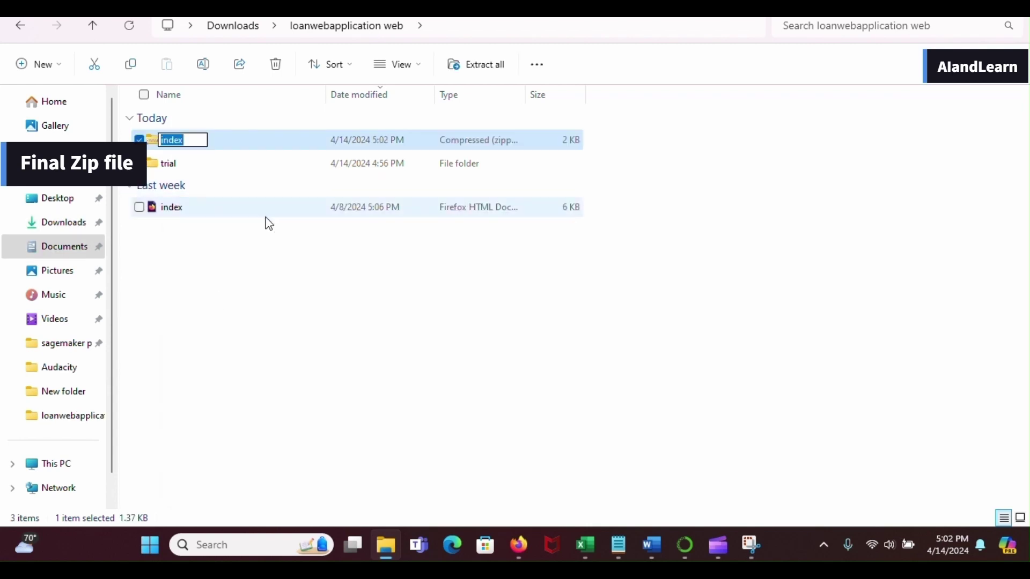
{"action": "left_click", "coordinate": [247, 256]}
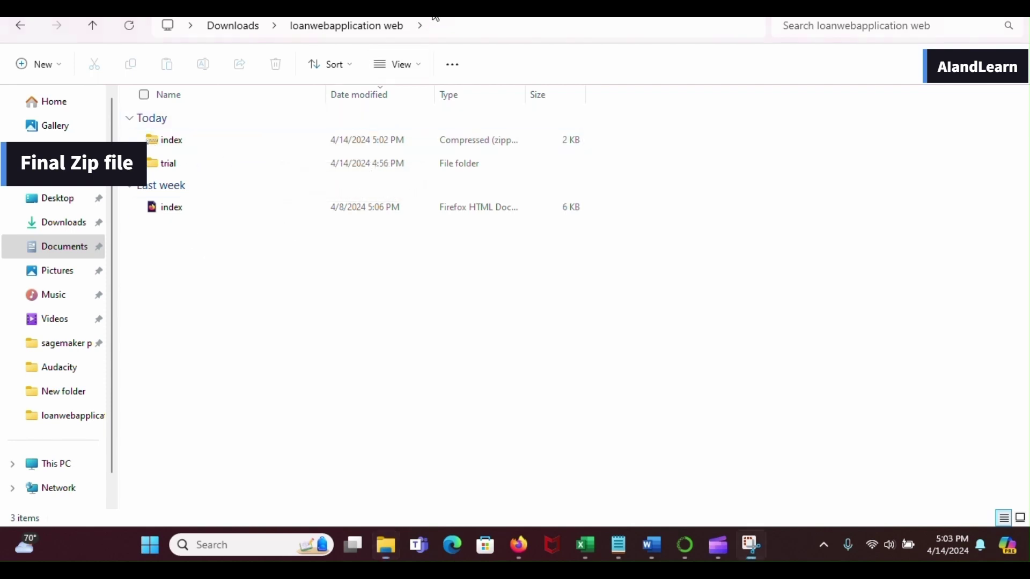
- Switch to the Amplify console and upload the index ZIP from the loanwebapplication web folder to update the dev6965 environment
{"action": "key", "text": "alt+Tab"}
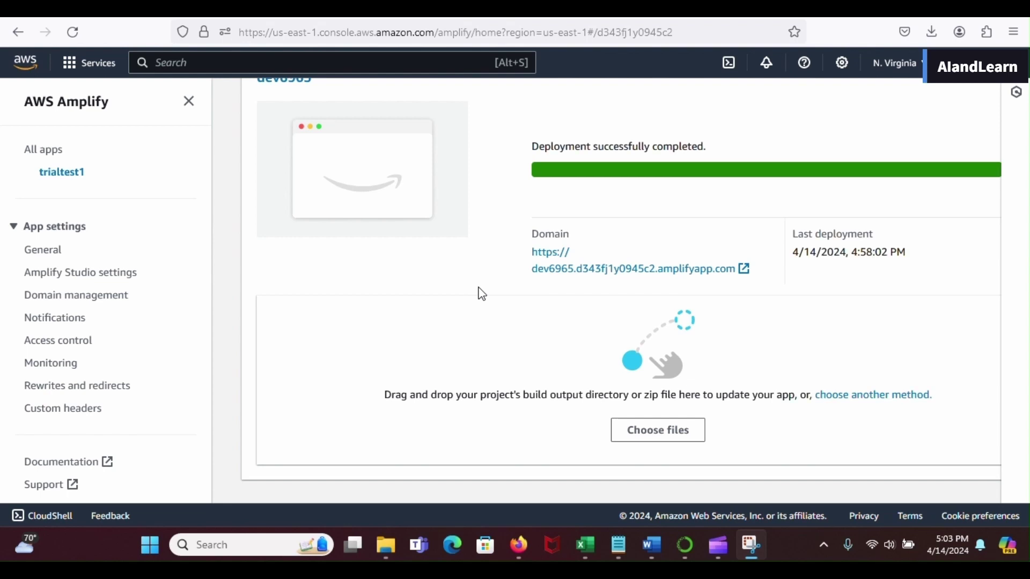
{"action": "scroll", "coordinate": [482, 294], "scroll_direction": "up", "scroll_amount": 2}
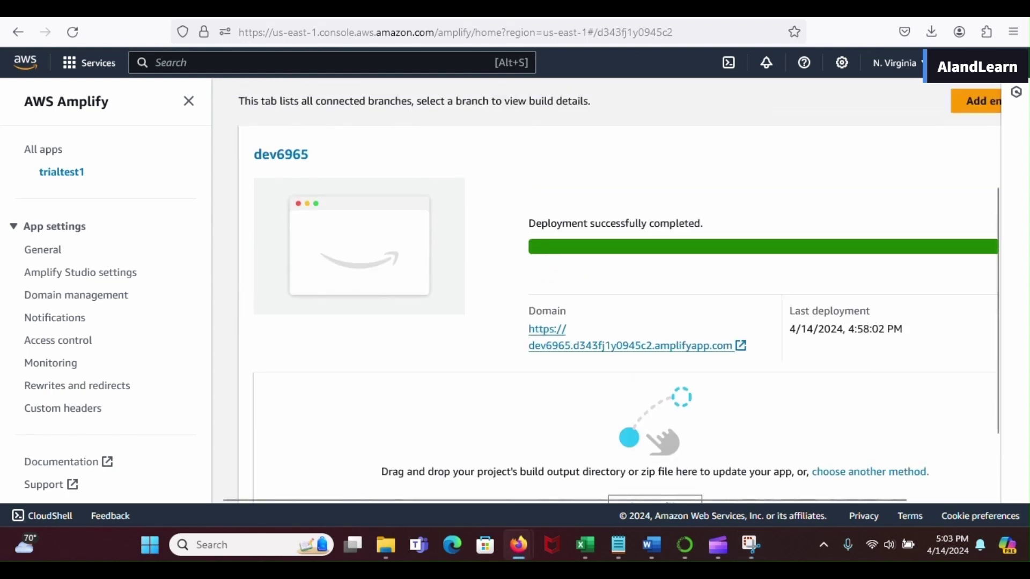
{"action": "scroll", "coordinate": [606, 300], "scroll_direction": "up", "scroll_amount": 3}
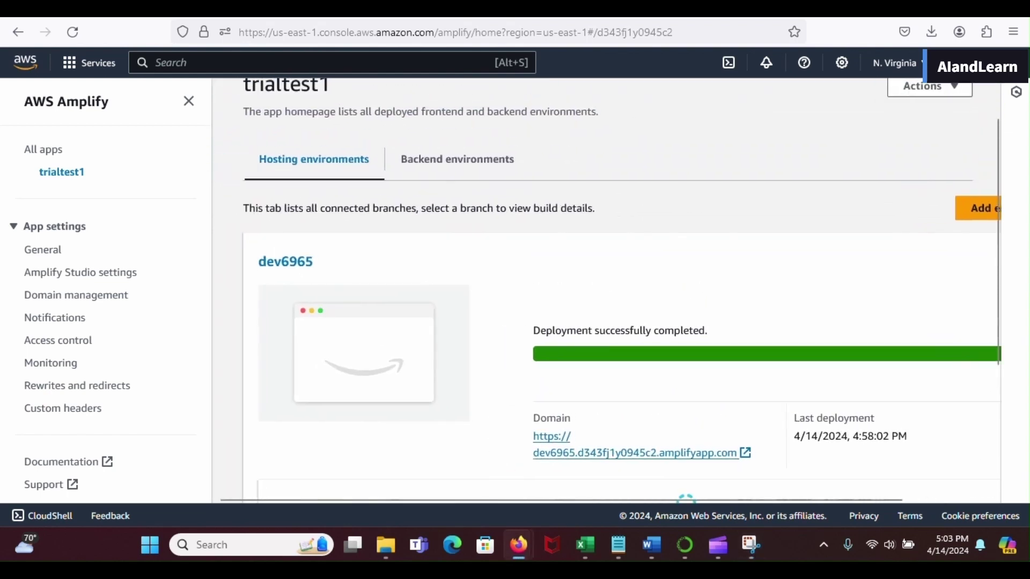
{"action": "scroll", "coordinate": [606, 300], "scroll_direction": "down", "scroll_amount": 2}
{"action": "scroll", "coordinate": [606, 301], "scroll_direction": "down", "scroll_amount": 3}
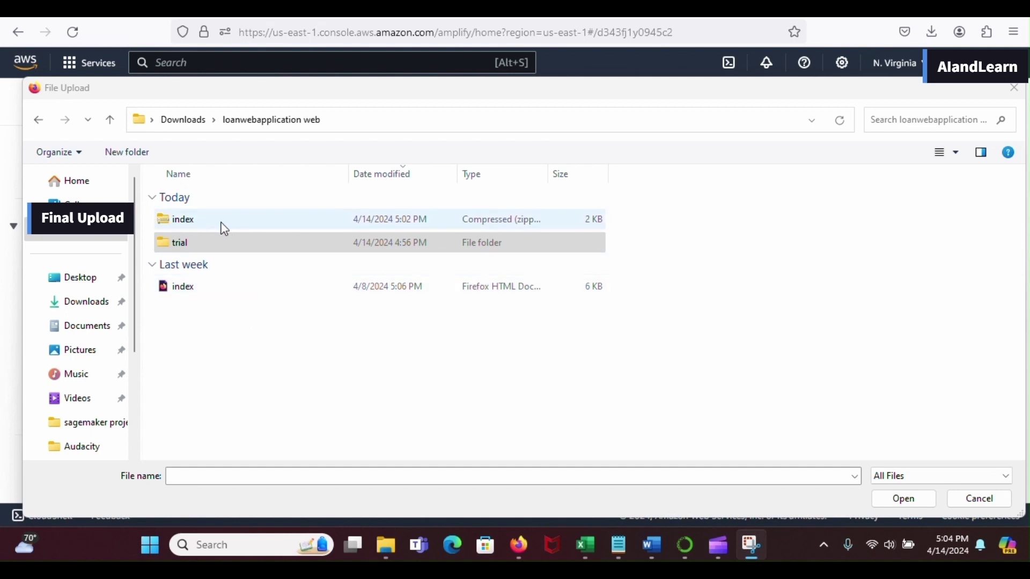
{"action": "left_click", "coordinate": [198, 222]}
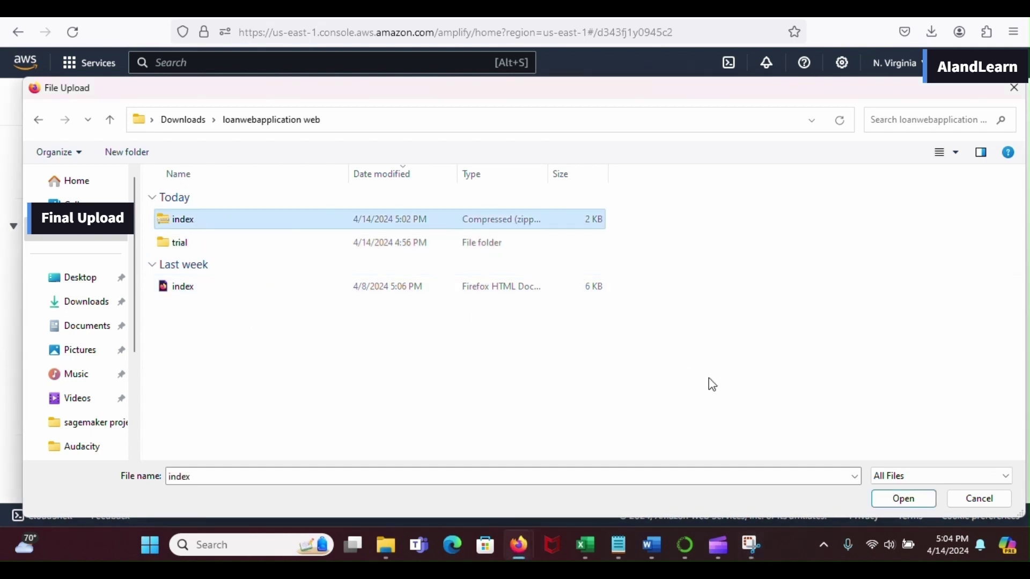
{"action": "left_click", "coordinate": [892, 495]}
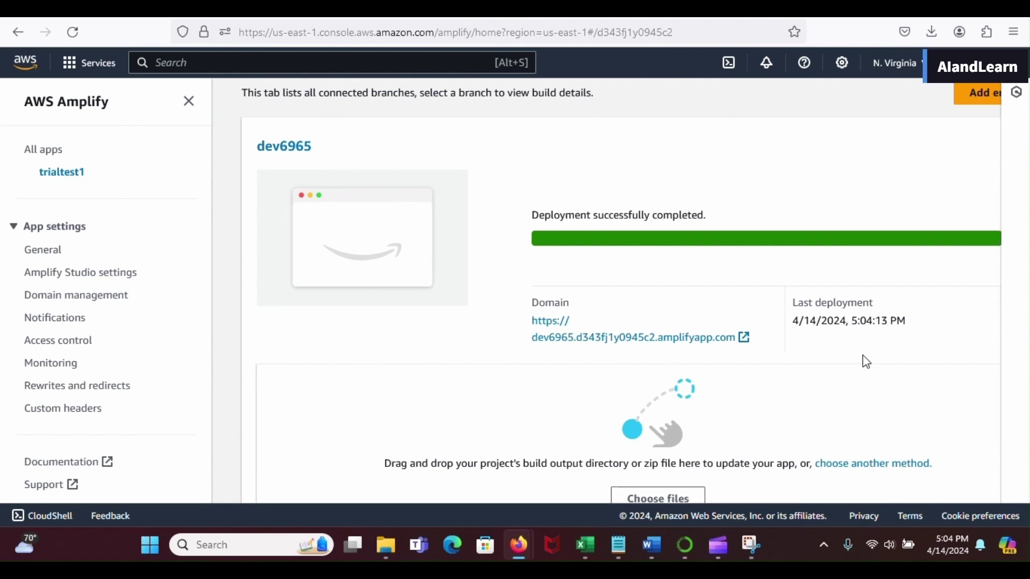
- Open the deployed web app from the dev6965 environment's amplifyapp.com domain link
{"action": "scroll", "coordinate": [867, 362], "scroll_direction": "down", "scroll_amount": 1}
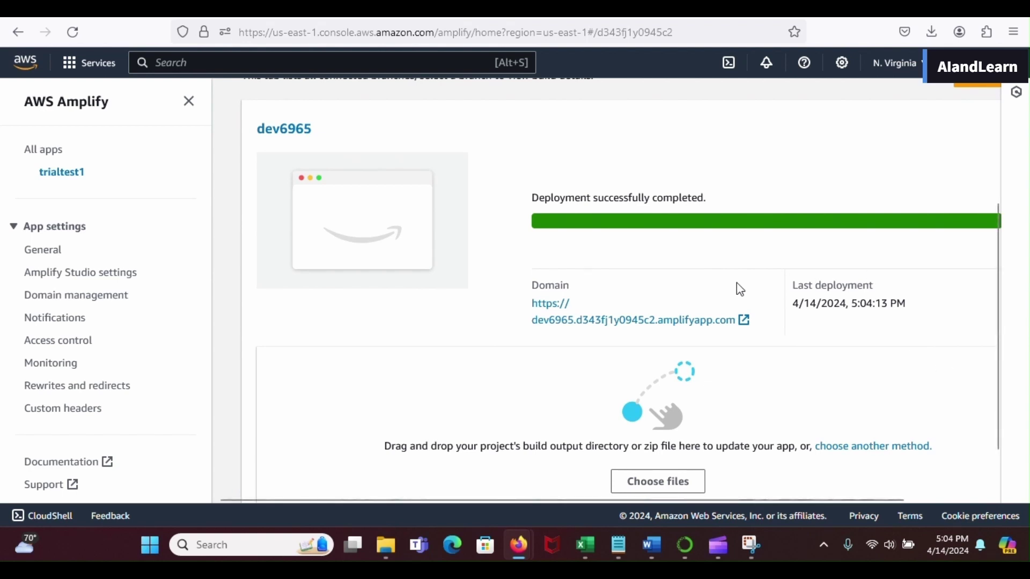
{"action": "left_click", "coordinate": [631, 320]}
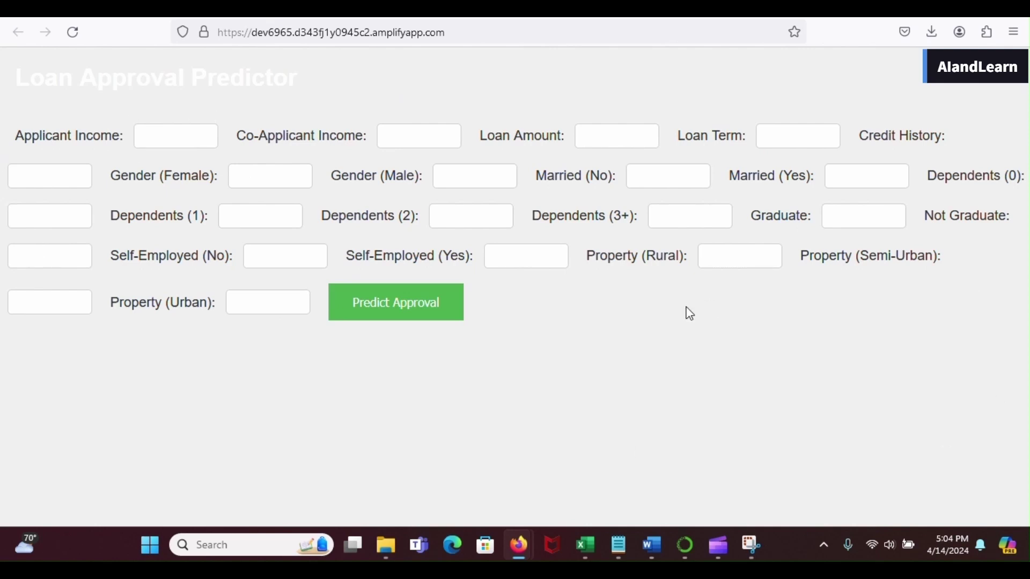
{"action": "left_click", "coordinate": [443, 24]}
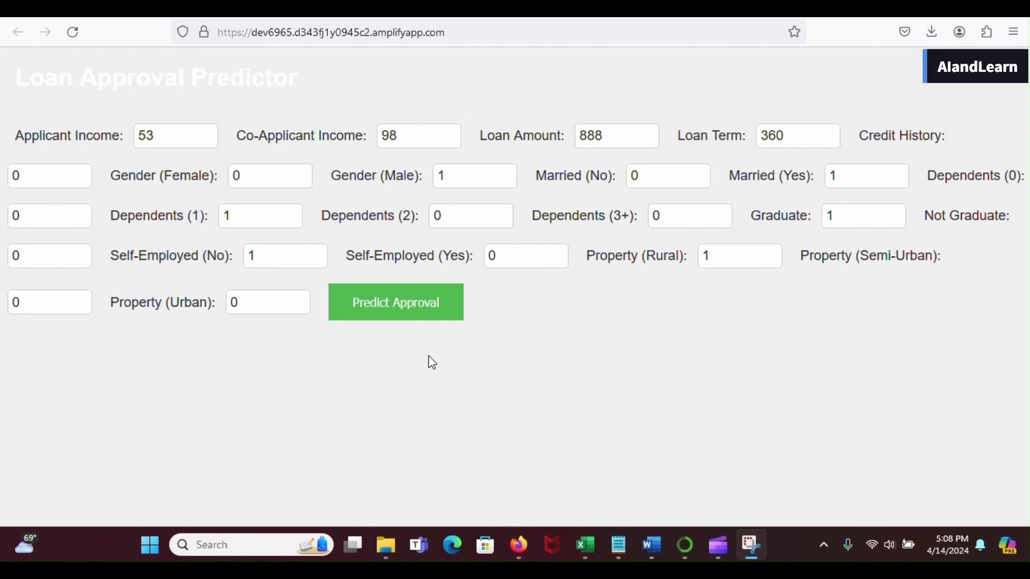
- Run loan approval predictions on the filled-in applicant data sets, and dismiss the result alert
{"action": "left_click", "coordinate": [396, 311]}
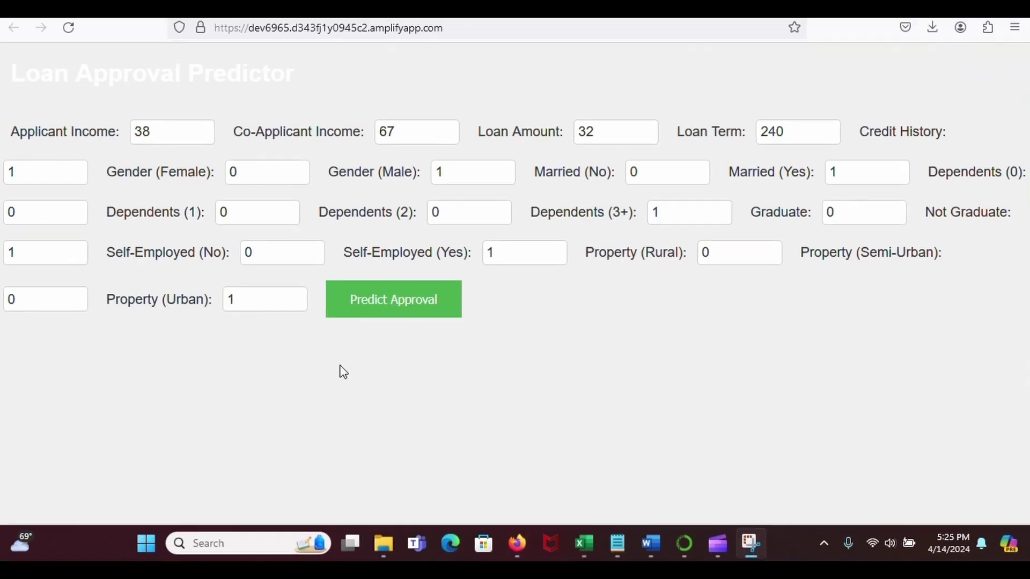
{"action": "left_click", "coordinate": [394, 311]}
{"action": "left_click", "coordinate": [407, 304]}
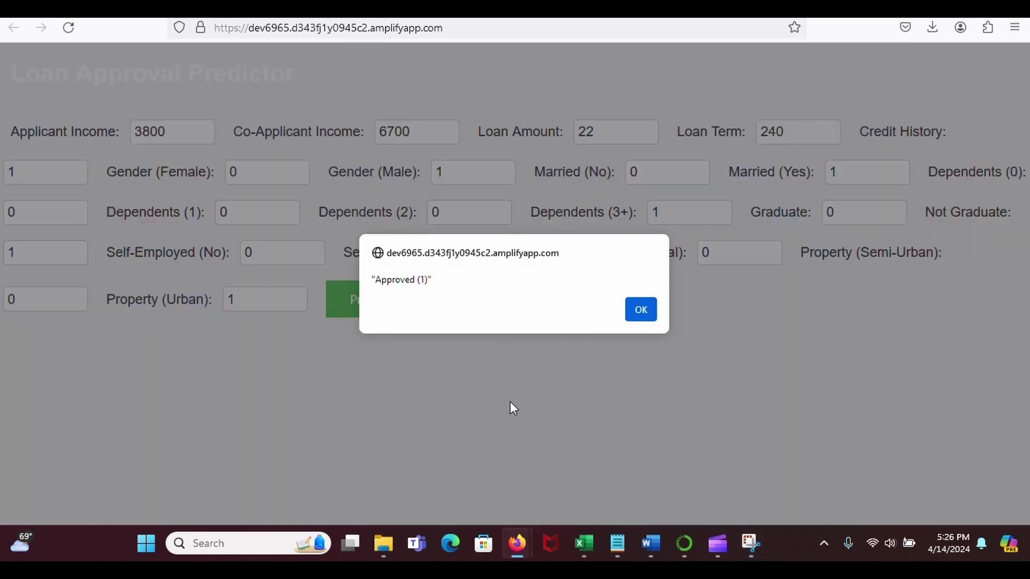
{"action": "left_click", "coordinate": [641, 311]}
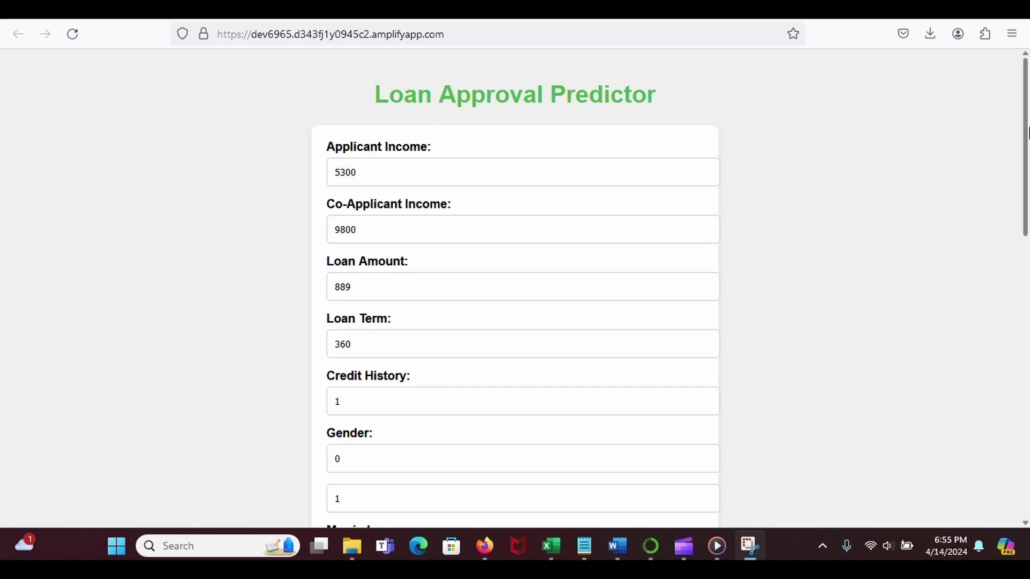
- In the restyled Loan Approval Predictor form, set Applicant Income to 53 and Co-Applicant Income to 98
{"action": "left_click_drag", "start_coordinate": [1028, 132], "coordinate": [1018, 434]}
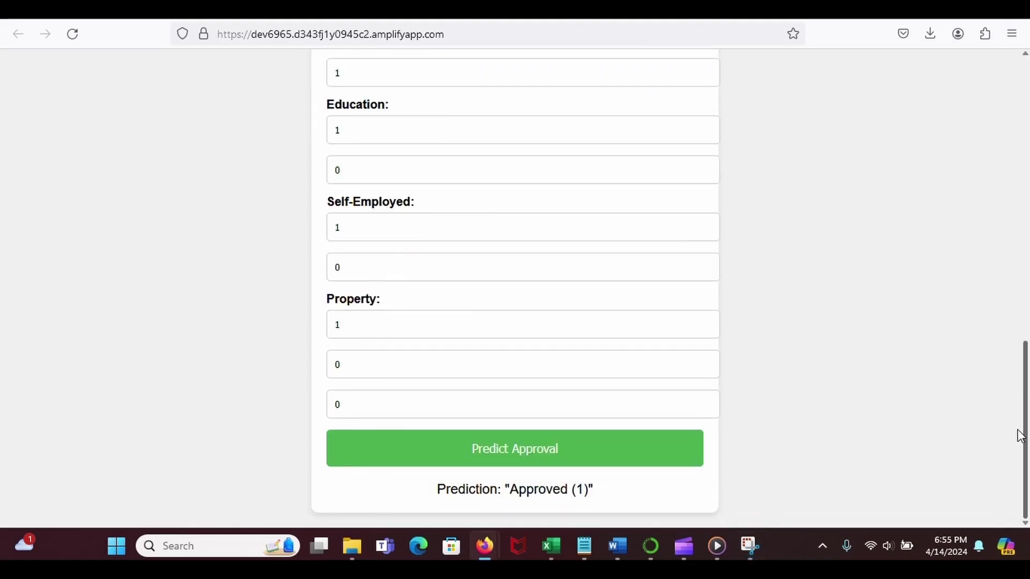
{"action": "scroll", "coordinate": [1013, 379], "scroll_direction": "up", "scroll_amount": 15}
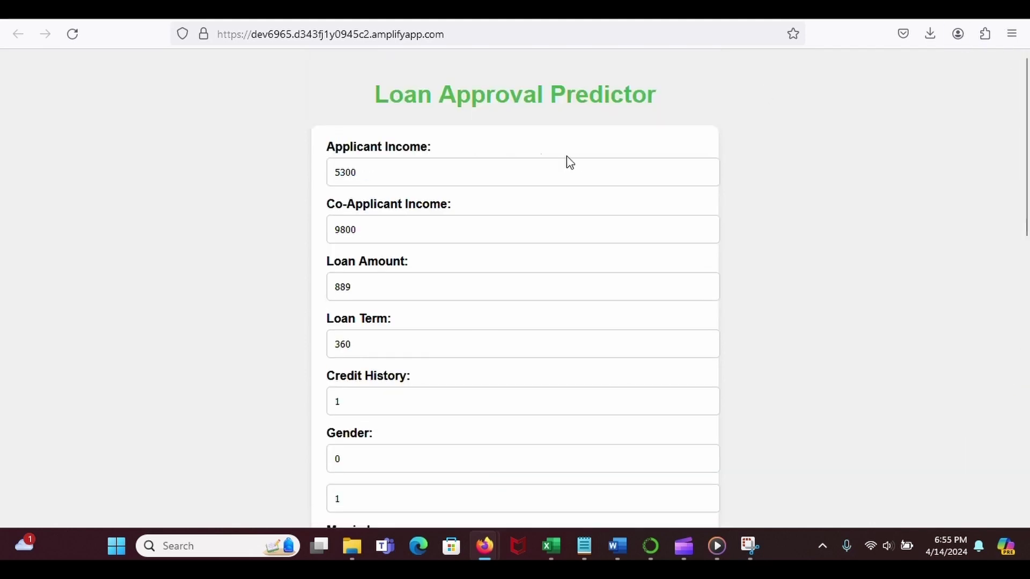
{"action": "left_click", "coordinate": [425, 174]}
{"action": "key", "text": "BackSpace"}
{"action": "key", "text": "BackSpace"}
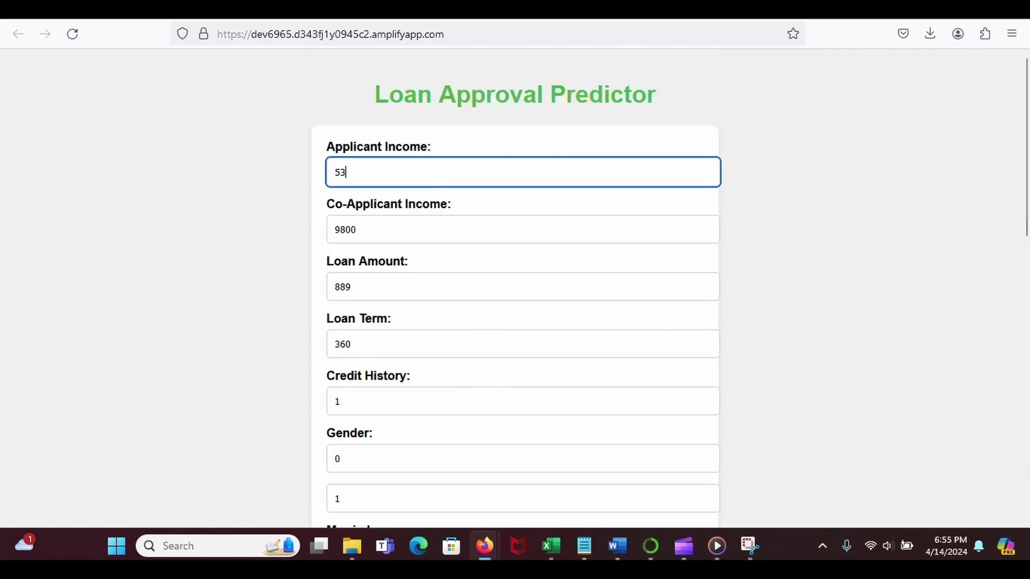
{"action": "left_click", "coordinate": [377, 217]}
{"action": "key", "text": "BackSpace"}
{"action": "key", "text": "BackSpace"}
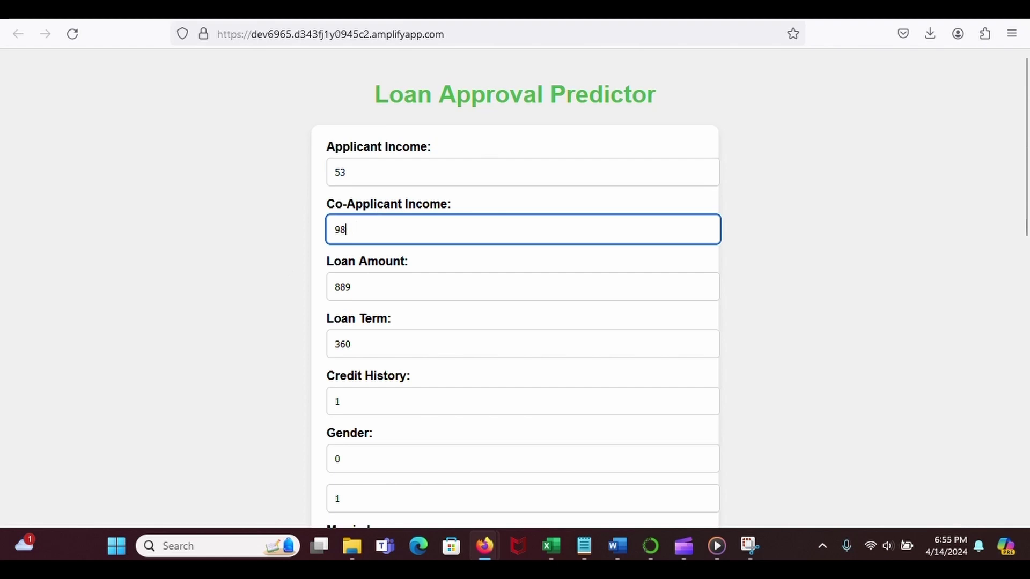
- Predict the loan approval for the changed incomes and return to the start of the form
{"action": "scroll", "coordinate": [705, 375], "scroll_direction": "down", "scroll_amount": 15}
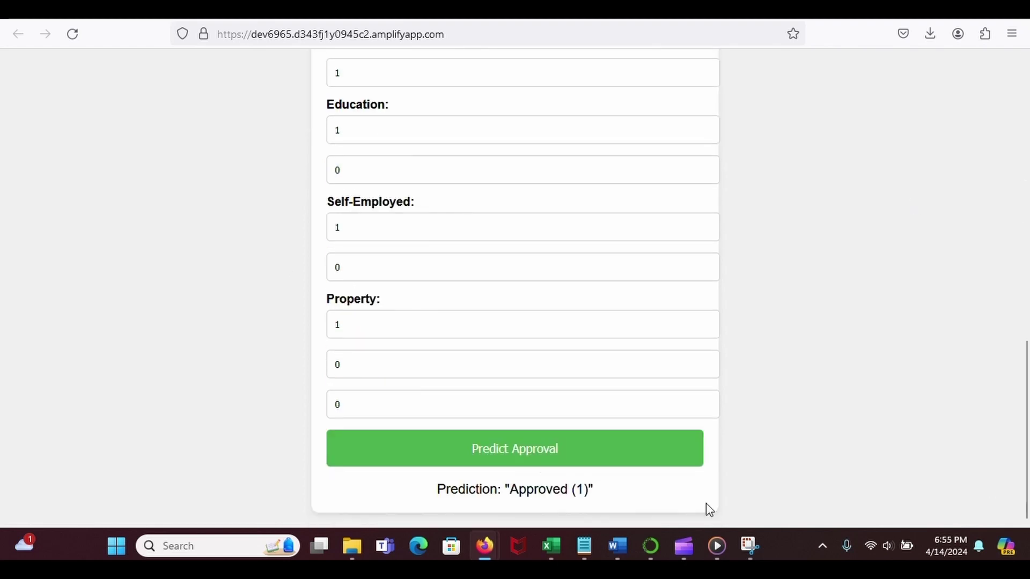
{"action": "left_click", "coordinate": [563, 439]}
{"action": "scroll", "coordinate": [1018, 345], "scroll_direction": "up", "scroll_amount": 15}
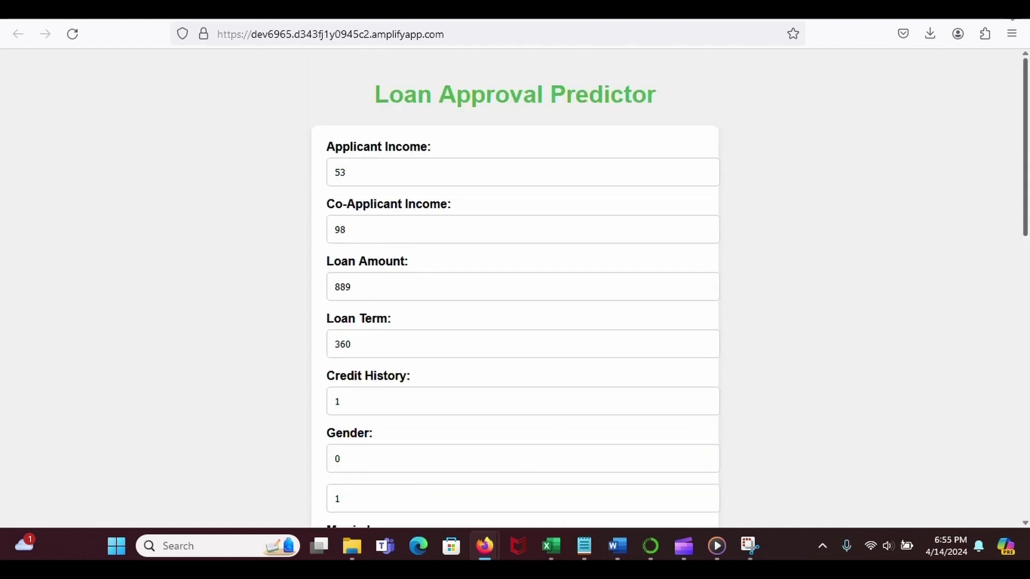